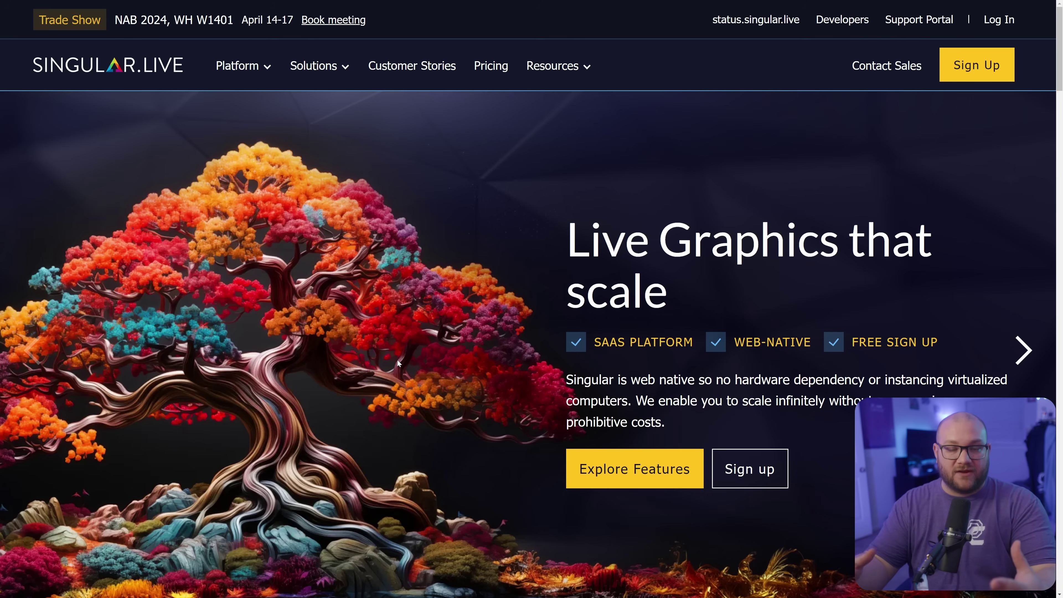
# Step: Scroll through the Singular.live home page, then return to the overlays.uno 'Live overlays for streaming' tab
pyautogui.scroll(-5, 449, 331)
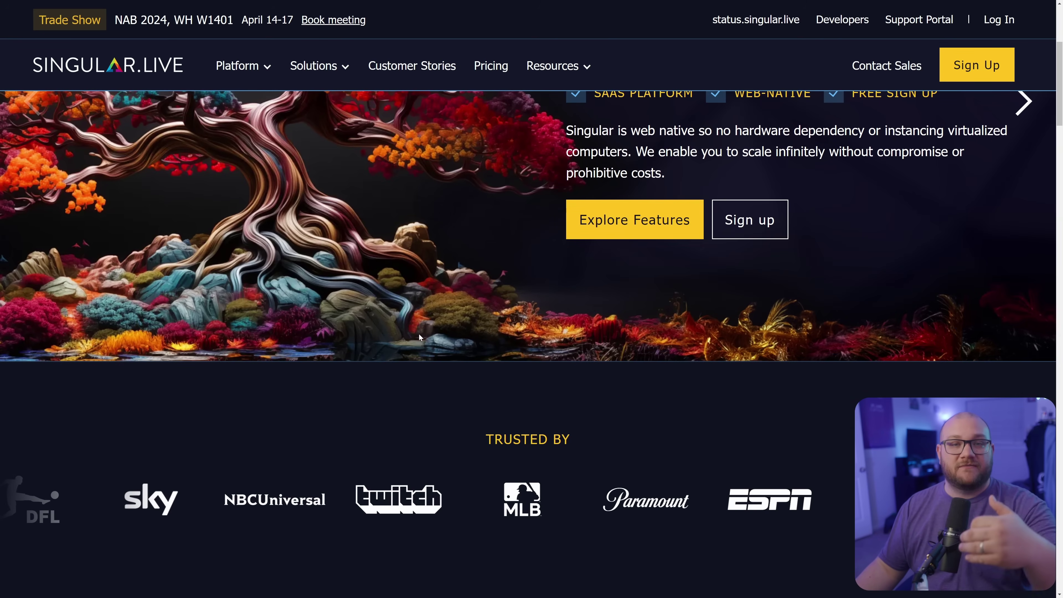
pyautogui.scroll(-3, 343, 367)
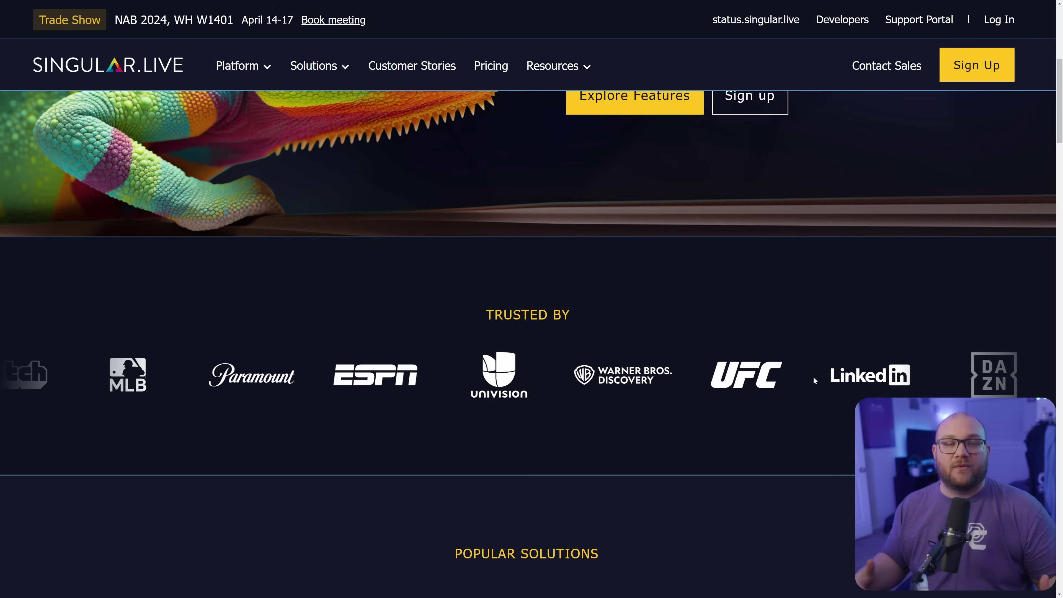
pyautogui.scroll(-5, 316, 419)
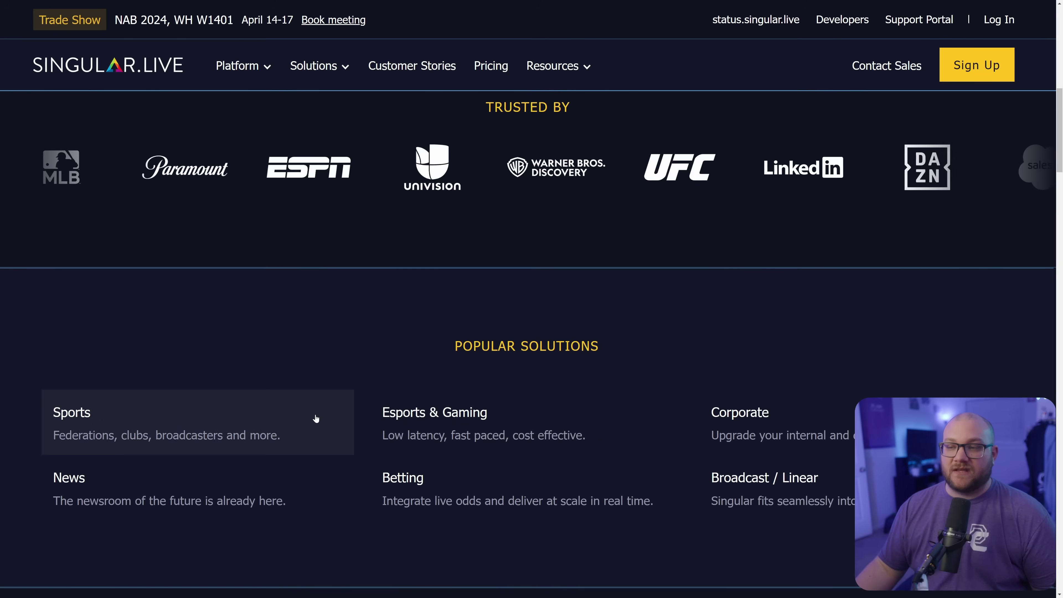
pyautogui.scroll(-15, 316, 419)
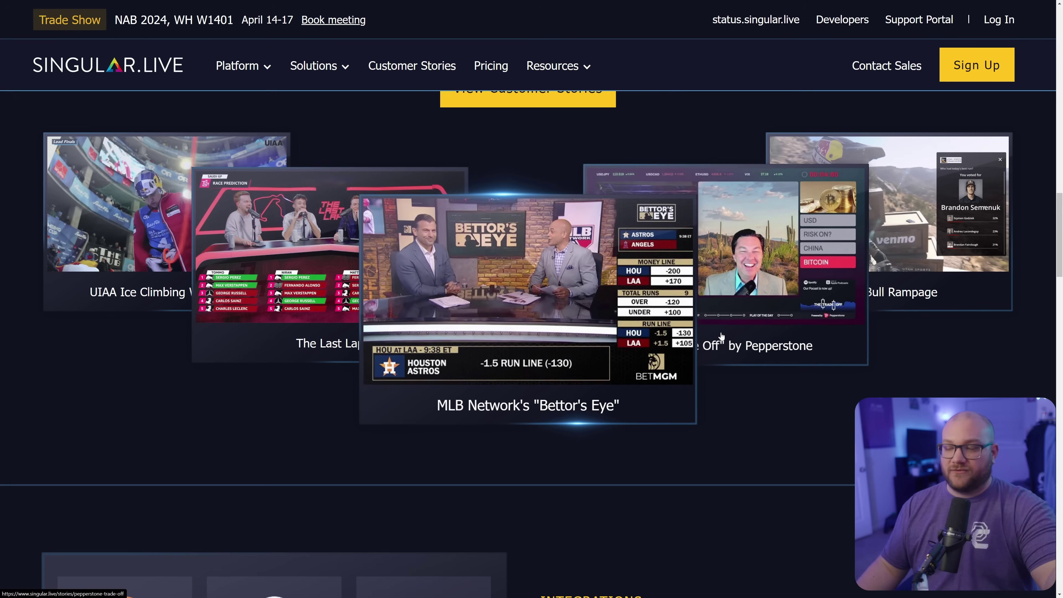
pyautogui.scroll(-5, 769, 323)
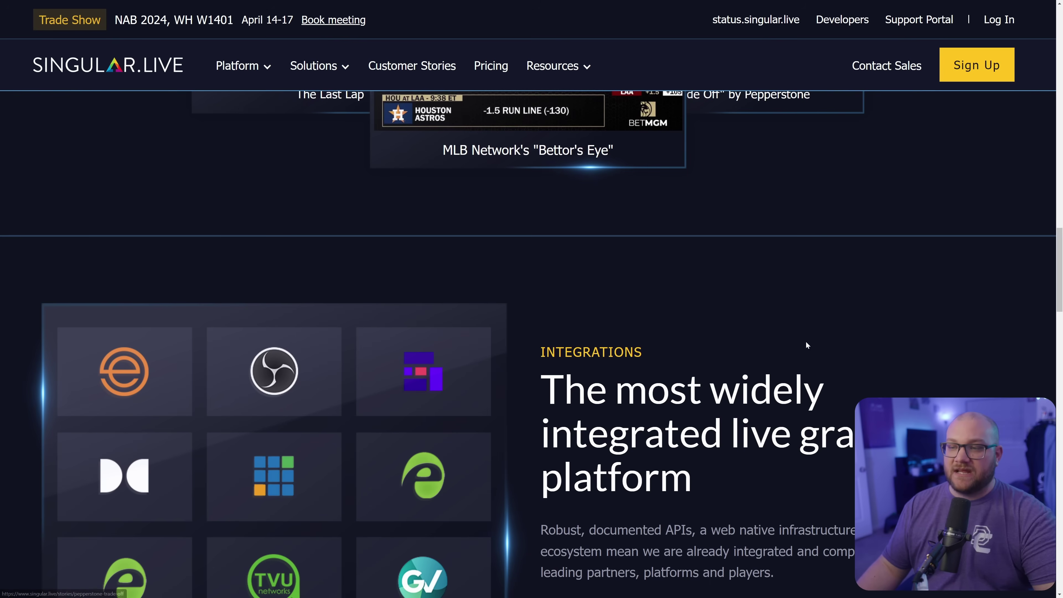
pyautogui.hotkey('ctrl', 'Tab')
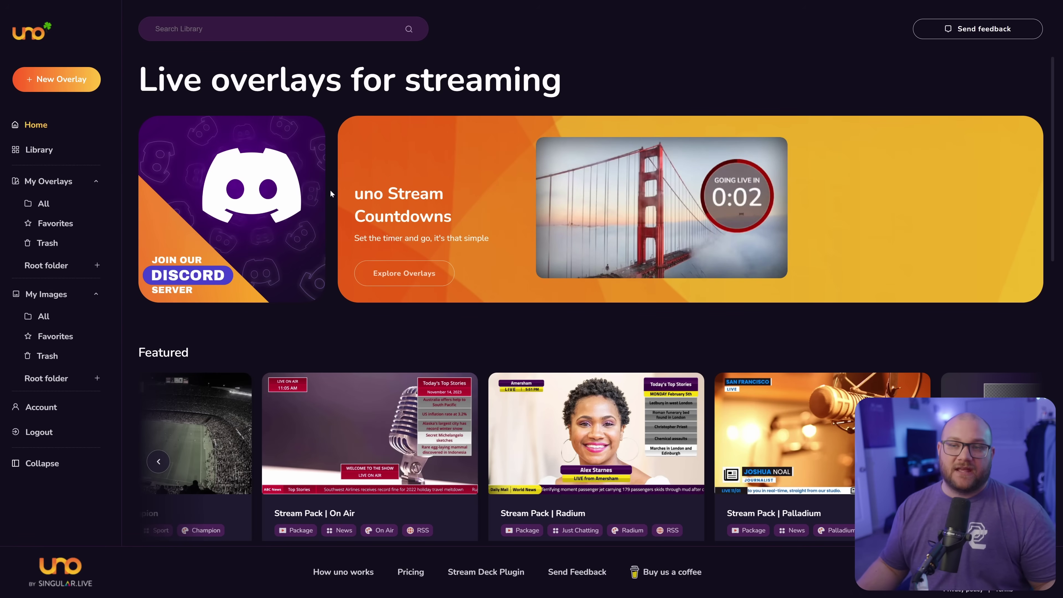
pyautogui.scroll(-5, 462, 270)
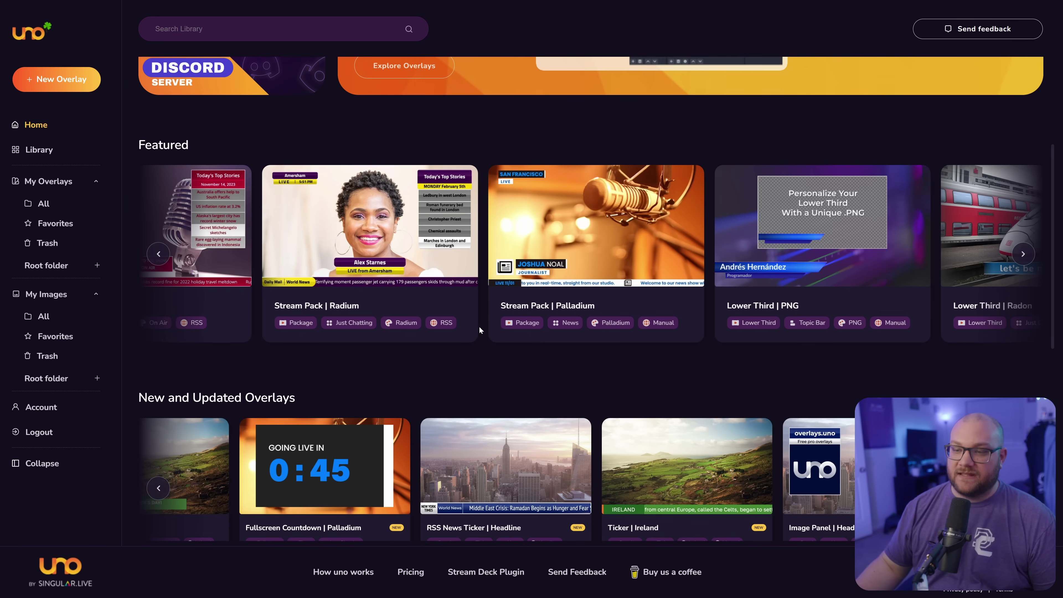
pyautogui.scroll(-1, 479, 326)
pyautogui.scroll(-6, 419, 380)
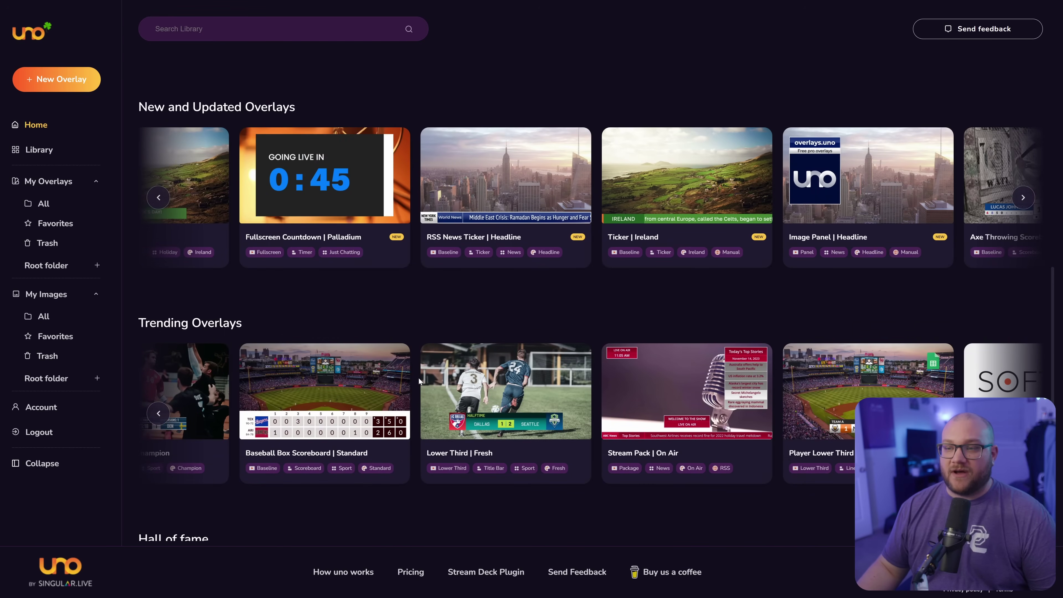
pyautogui.scroll(2, 418, 380)
pyautogui.scroll(-6, 384, 347)
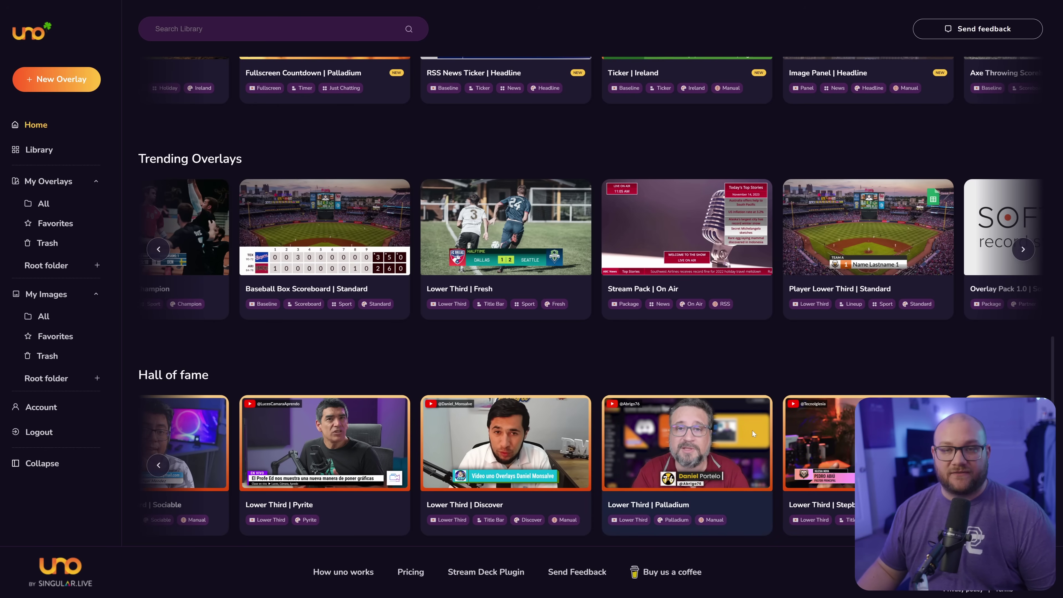
pyautogui.click(38, 151)
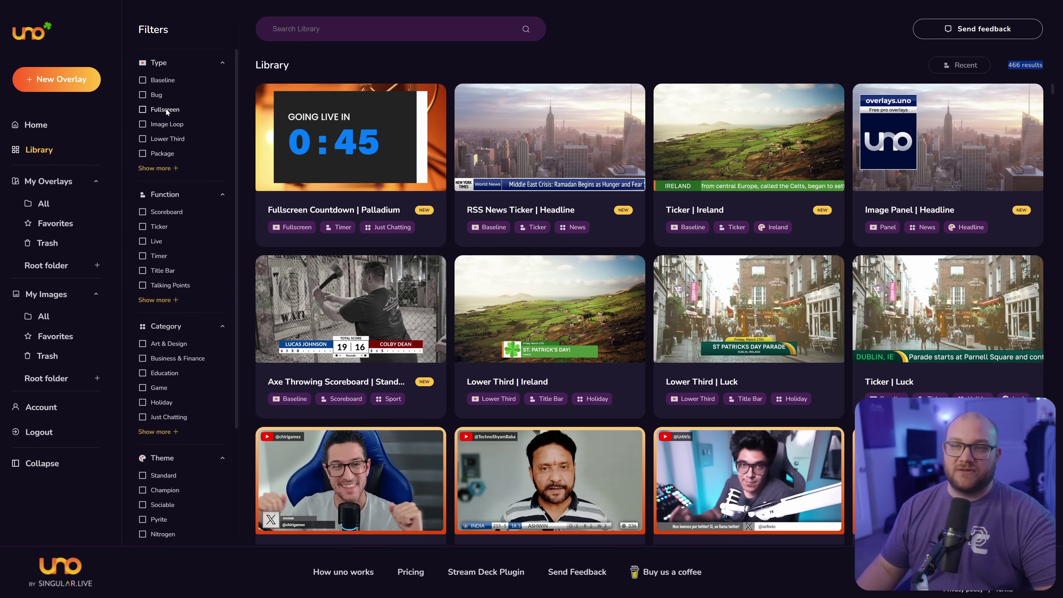
# Step: Filter the overlay Library to the Package type and browse the 37 resulting packs
pyautogui.click(155, 169)
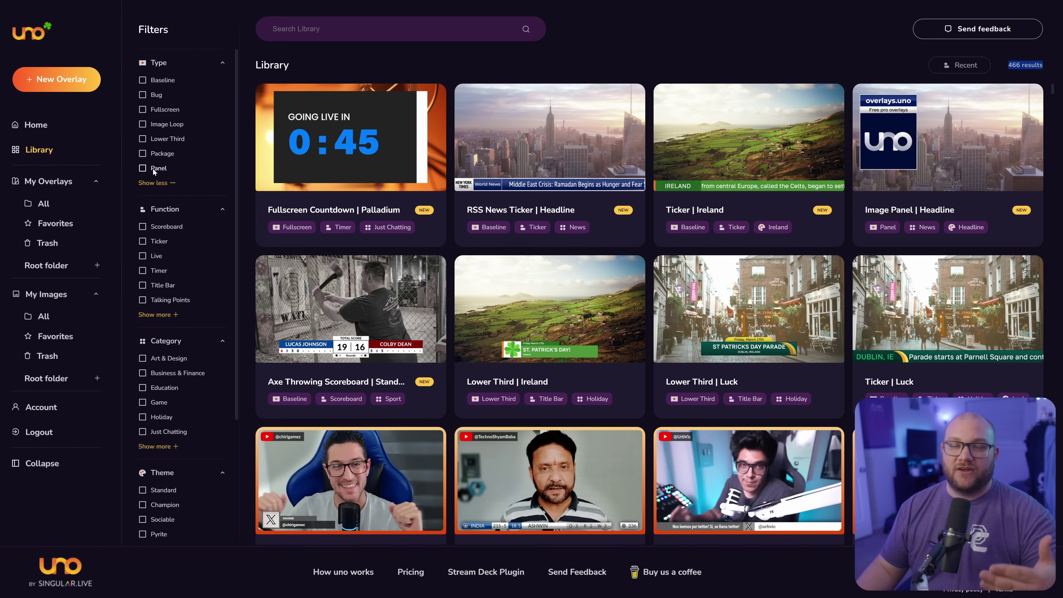
pyautogui.click(162, 153)
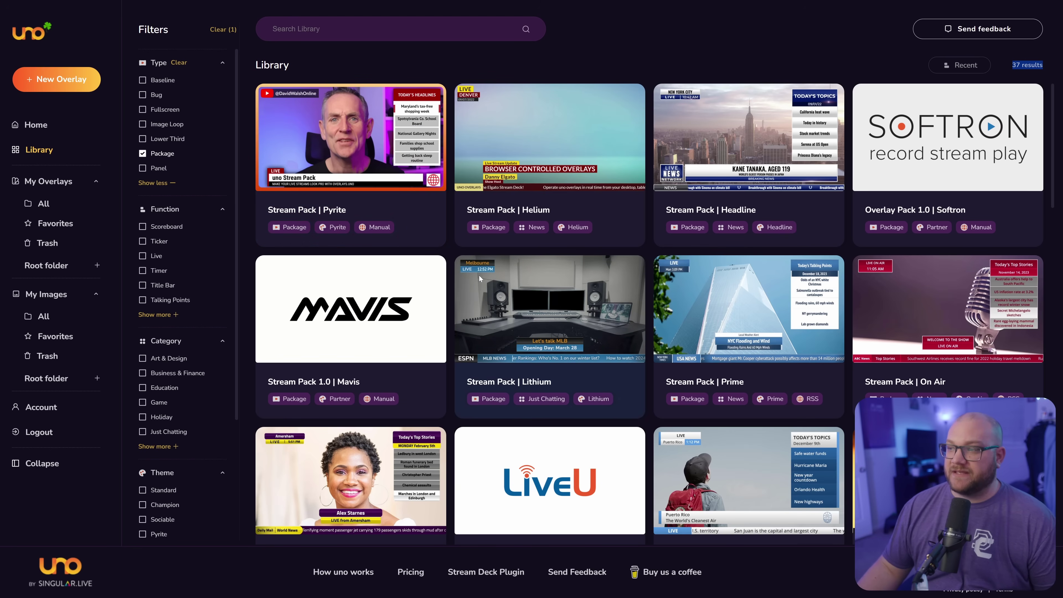
pyautogui.scroll(-5, 940, 303)
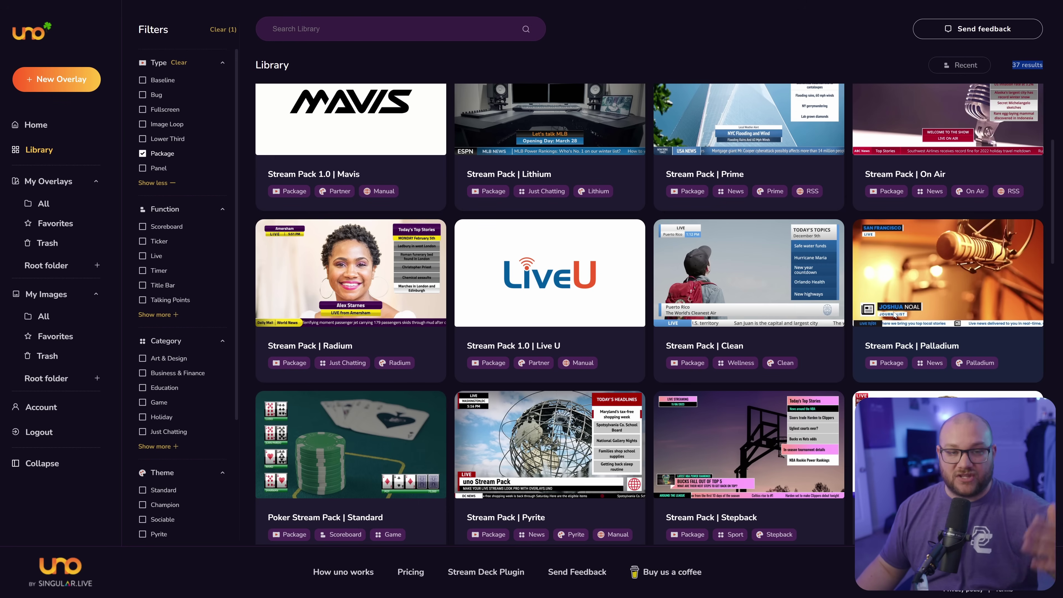
pyautogui.scroll(-5, 894, 315)
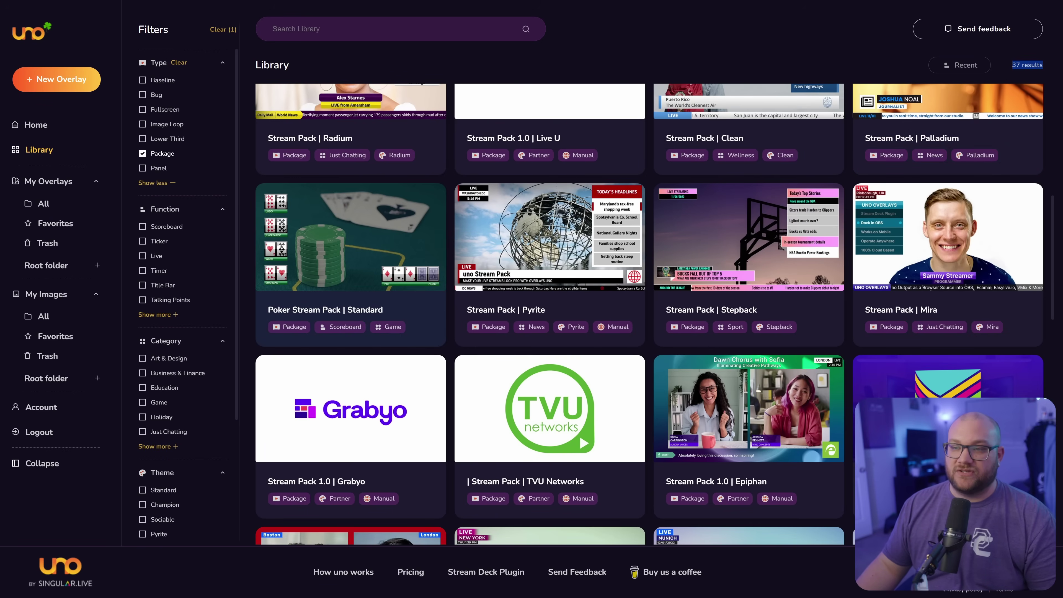
pyautogui.scroll(-4, 438, 343)
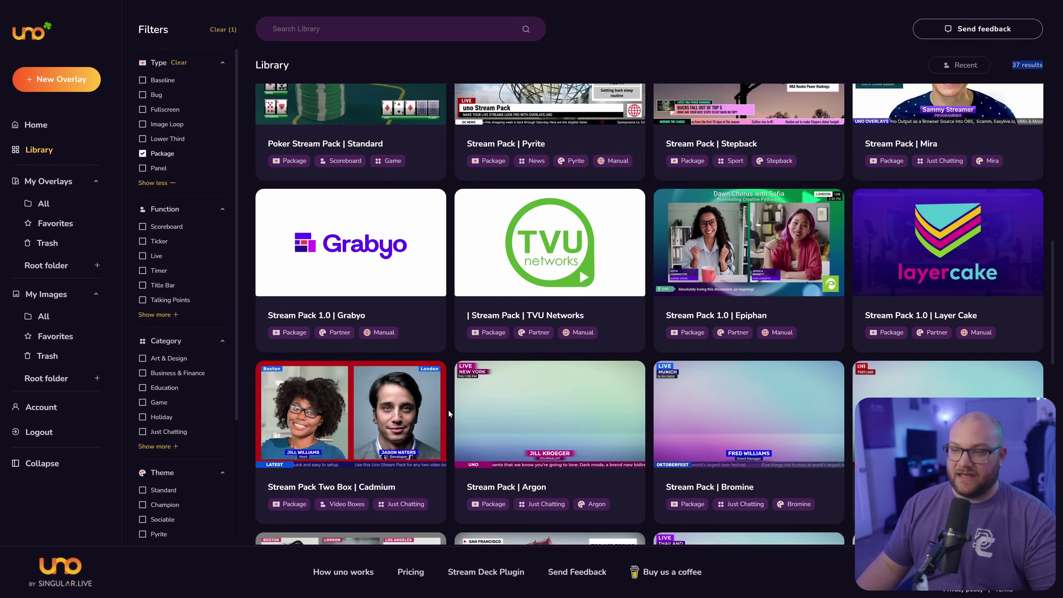
pyautogui.scroll(-8, 448, 410)
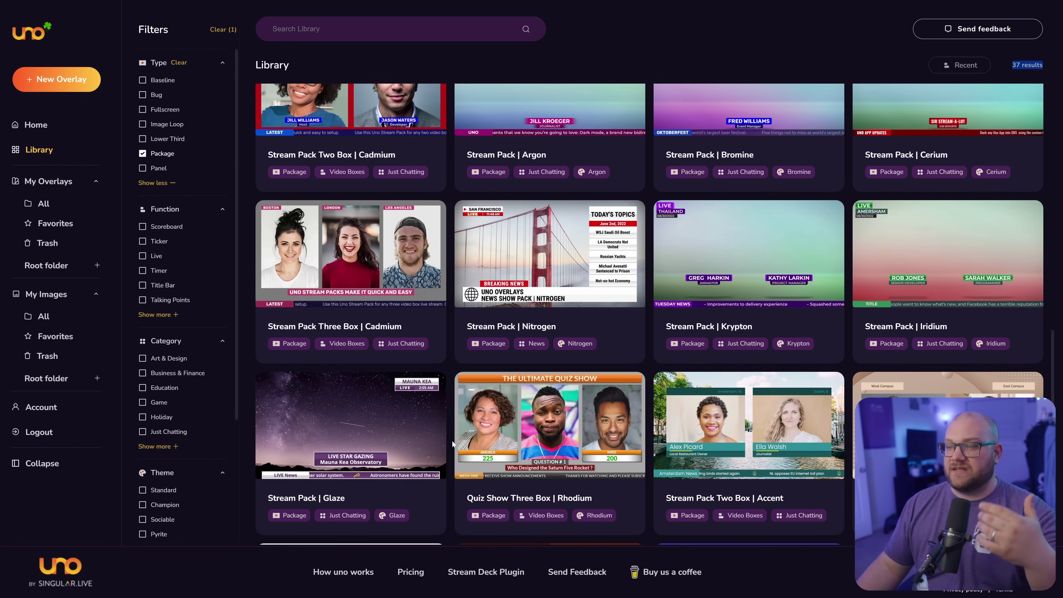
pyautogui.scroll(-3, 577, 302)
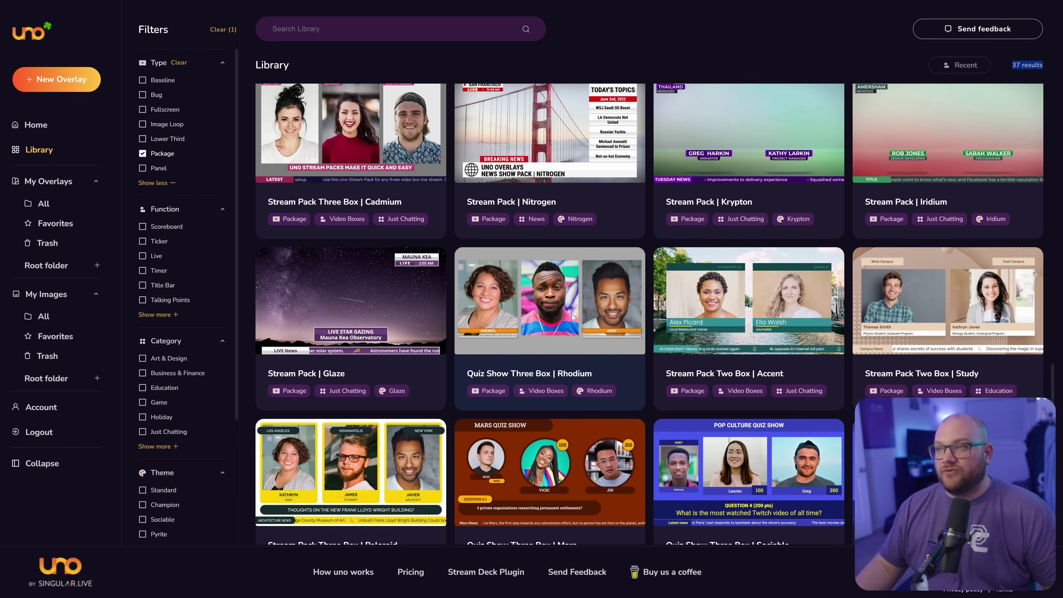
pyautogui.scroll(-5, 573, 317)
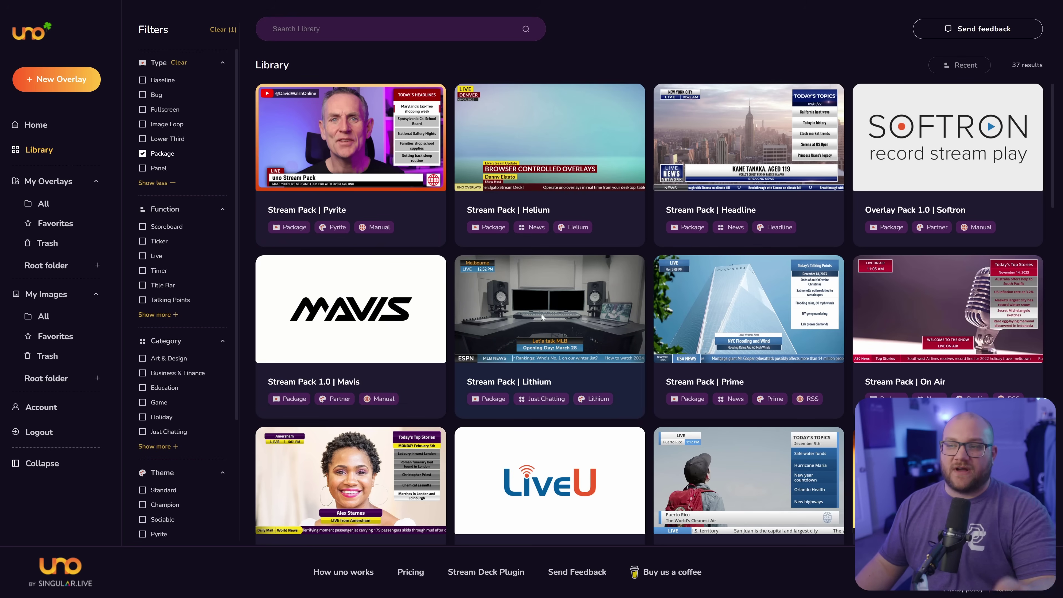
# Step: Add the Stream Pack | Lithium to My Overlays and list all saved overlays
pyautogui.click(550, 309)
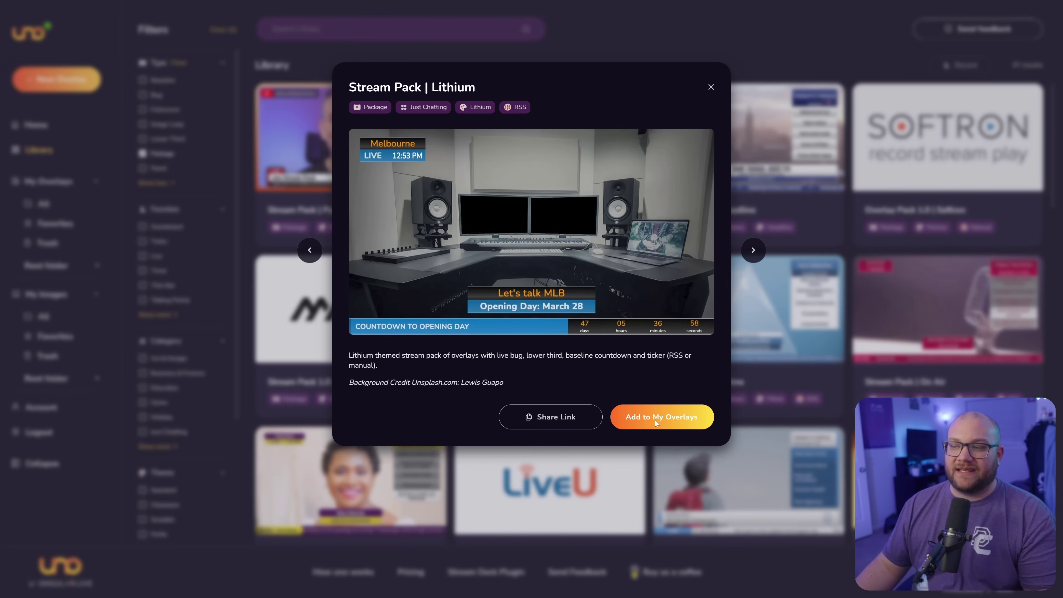
pyautogui.click(682, 426)
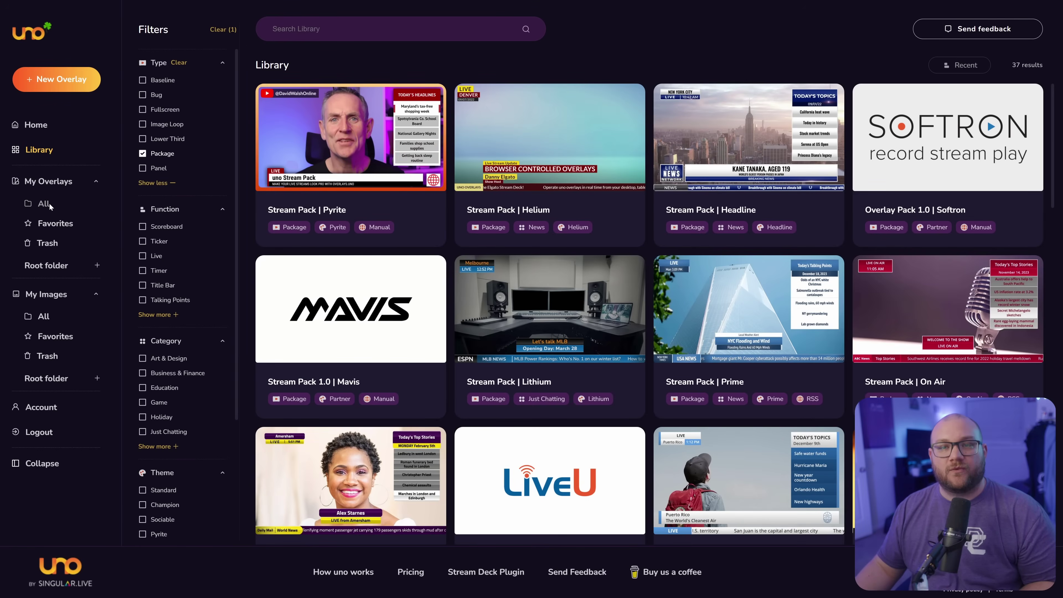
pyautogui.click(44, 203)
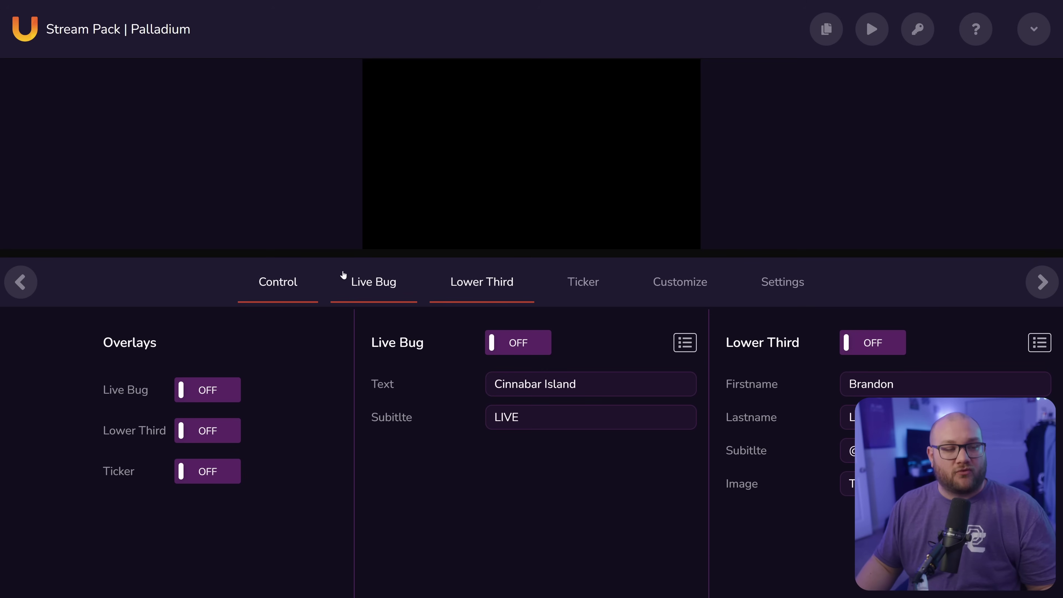
# Step: Switch Live Bug, Lower Third and Ticker on, then show the Live Bug slot list
pyautogui.click(207, 390)
pyautogui.click(207, 431)
pyautogui.click(207, 472)
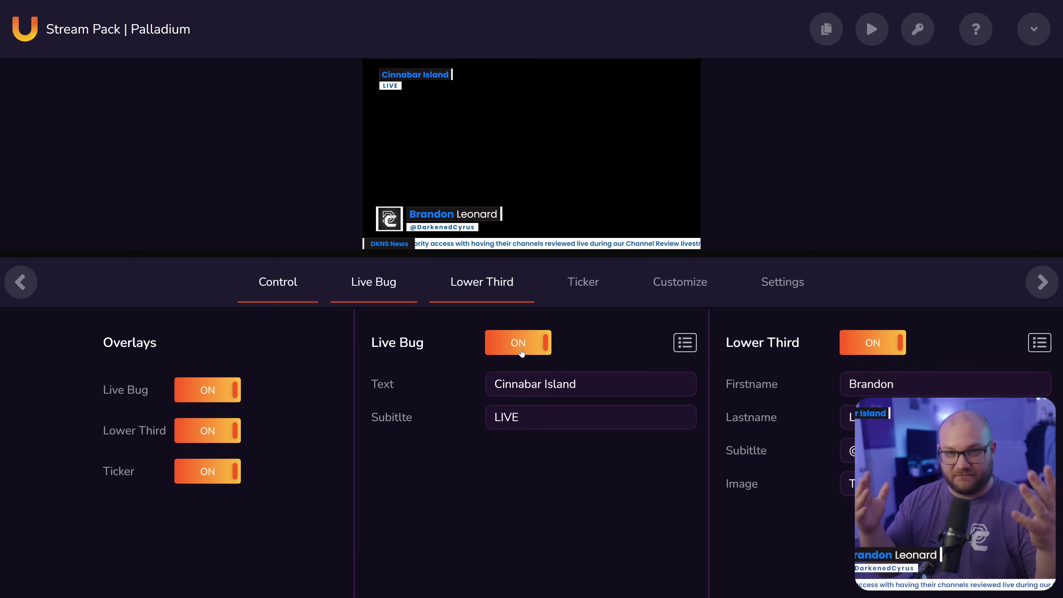
pyautogui.click(685, 343)
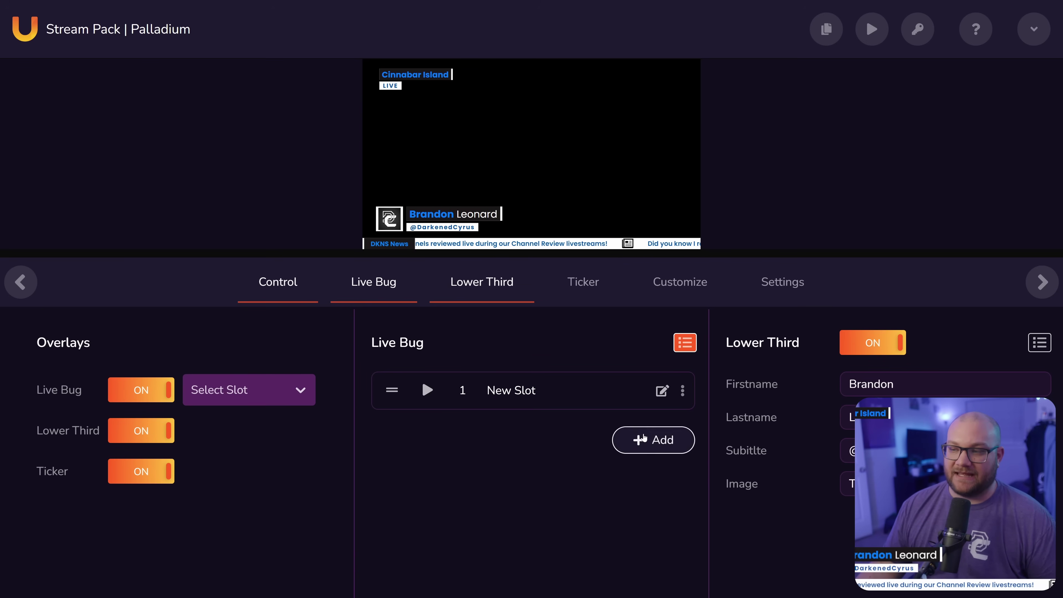
# Step: Add a second Live Bug slot with the text 'New York'
pyautogui.click(653, 440)
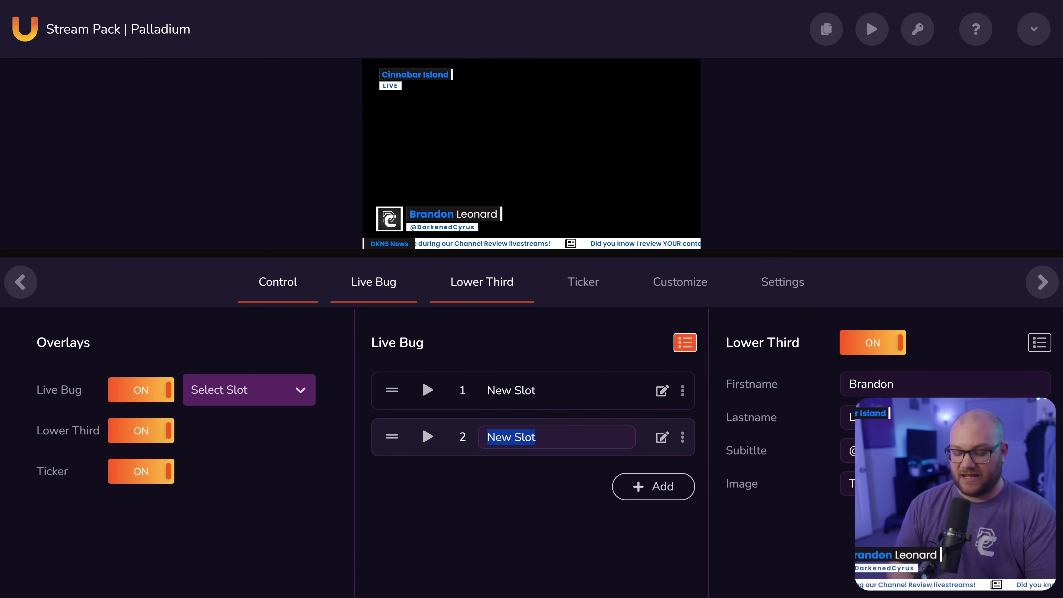
pyautogui.write('New')
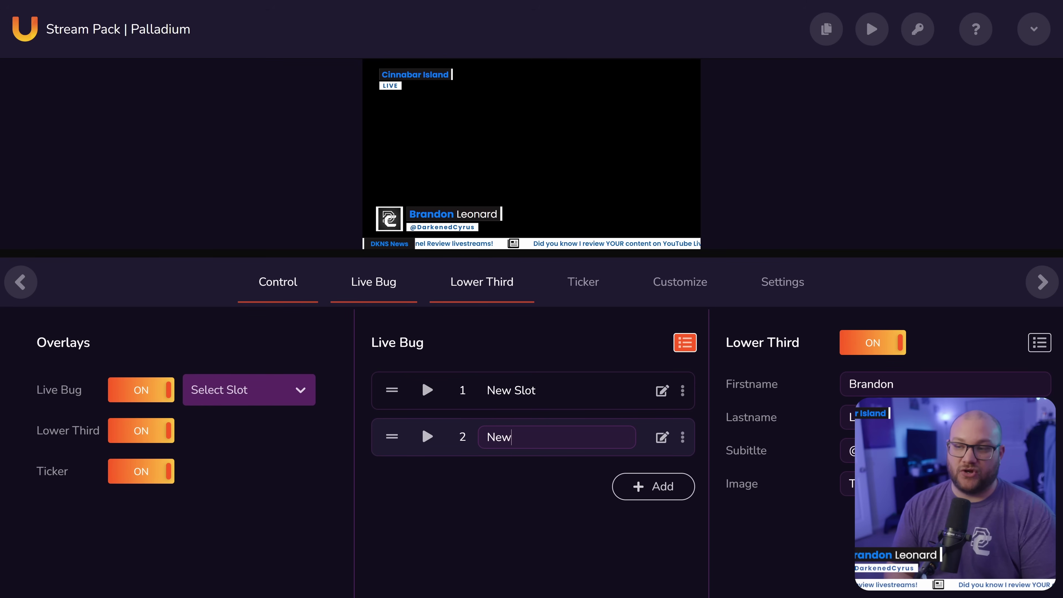
pyautogui.write(' york')
pyautogui.press('Return')
pyautogui.click(662, 437)
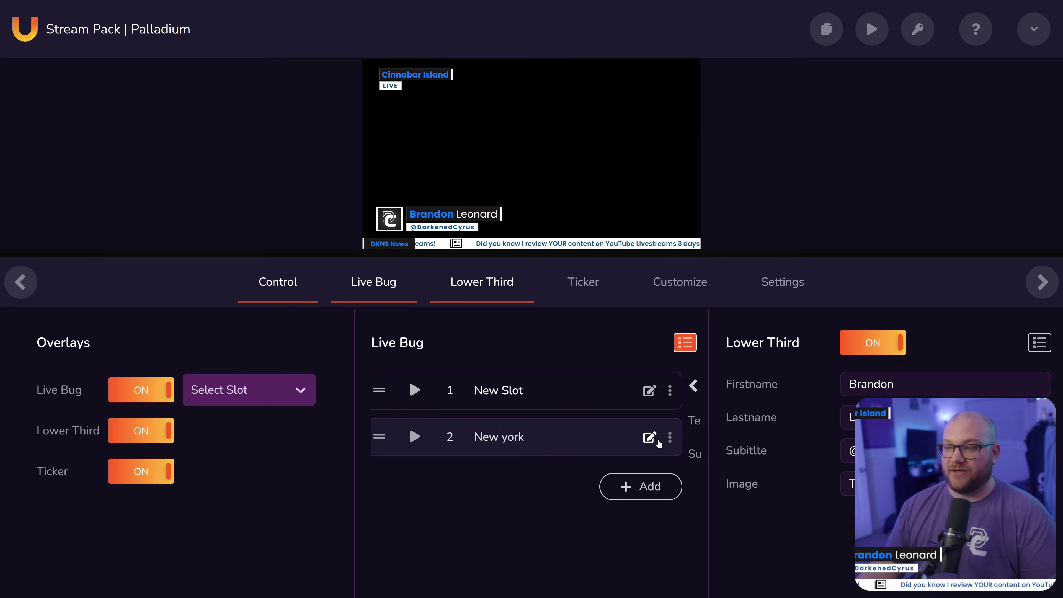
pyautogui.write('New York')
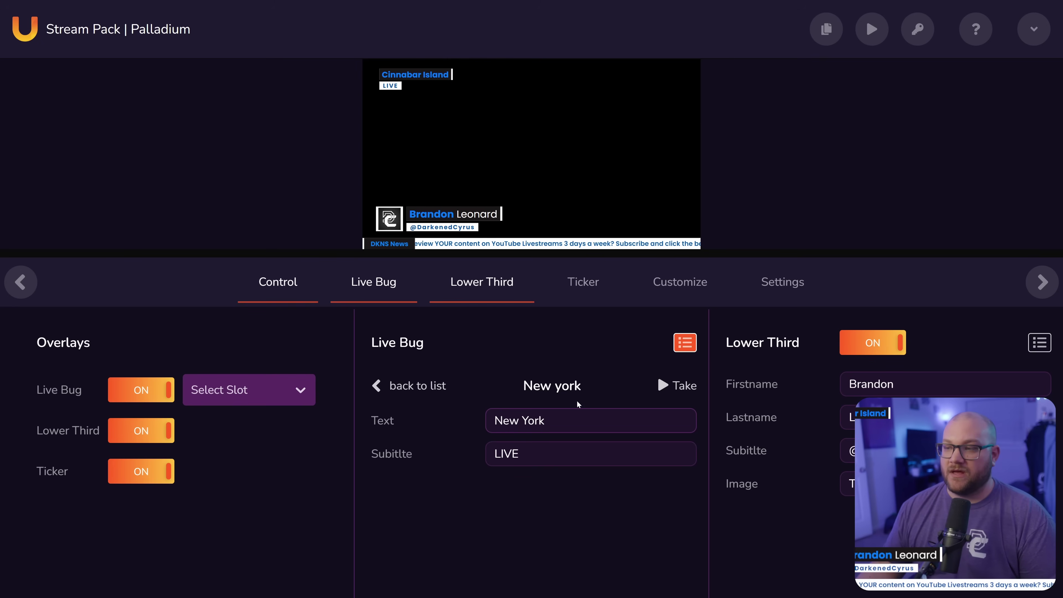
# Step: Alternate the live bug between New Slot and New York, ending with New York on air
pyautogui.click(401, 386)
pyautogui.click(428, 390)
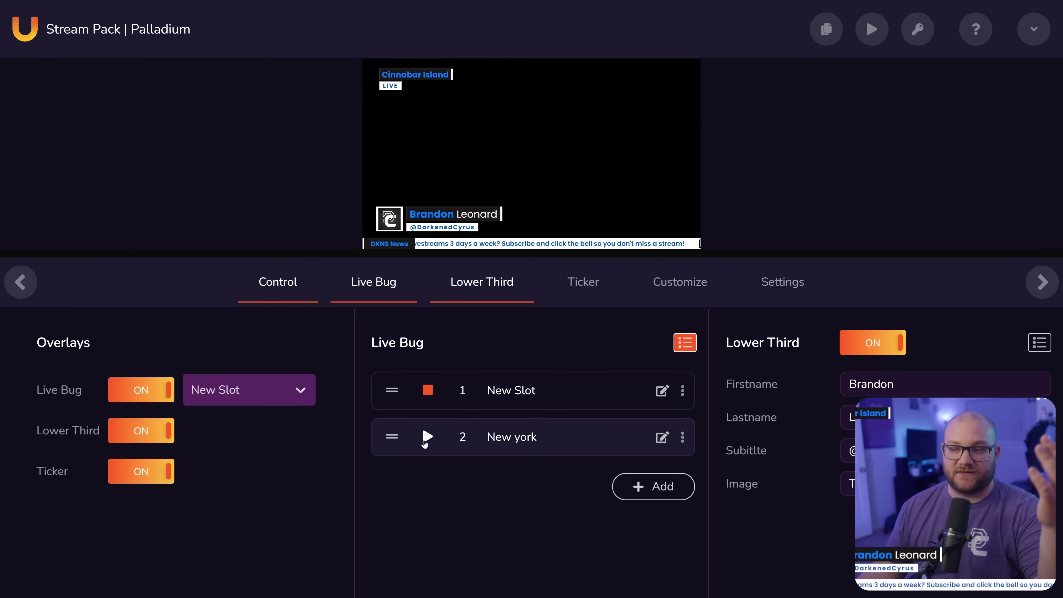
pyautogui.click(427, 437)
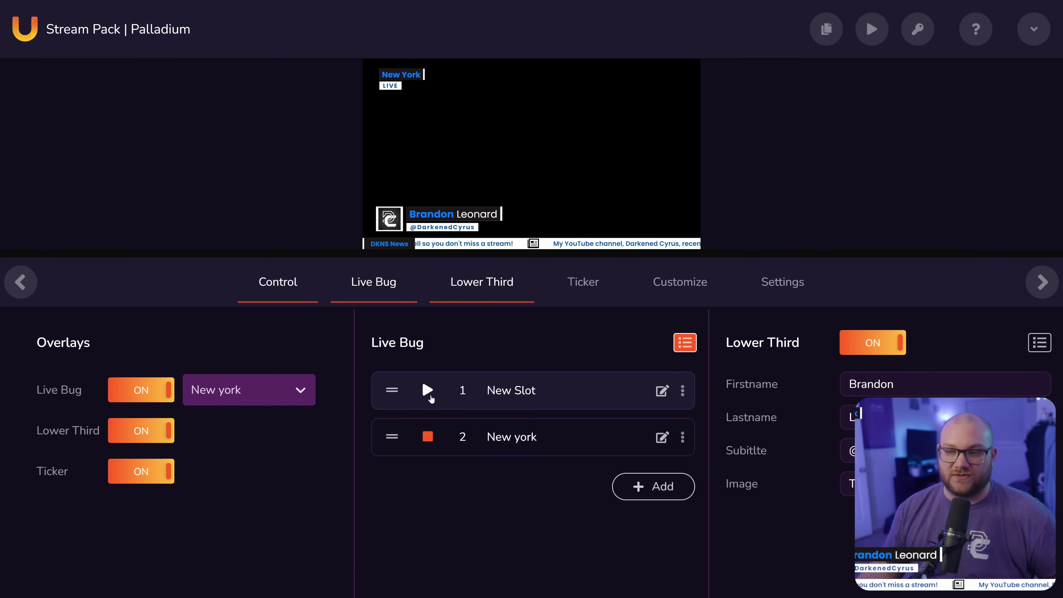
pyautogui.click(428, 390)
pyautogui.click(428, 437)
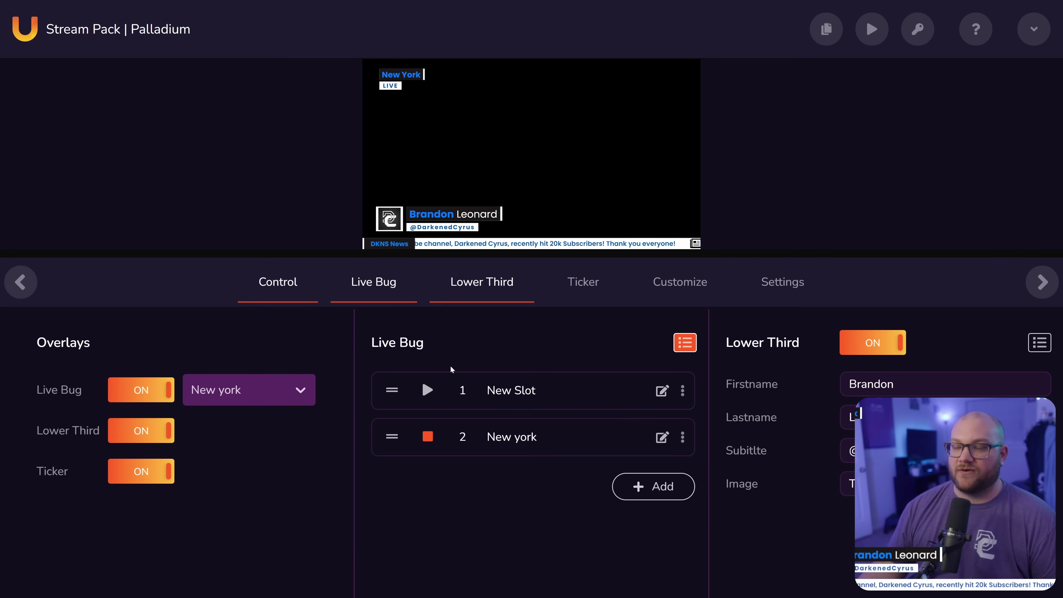
# Step: Take the Lower Third off air and back on, then show its saved slots
pyautogui.click(466, 285)
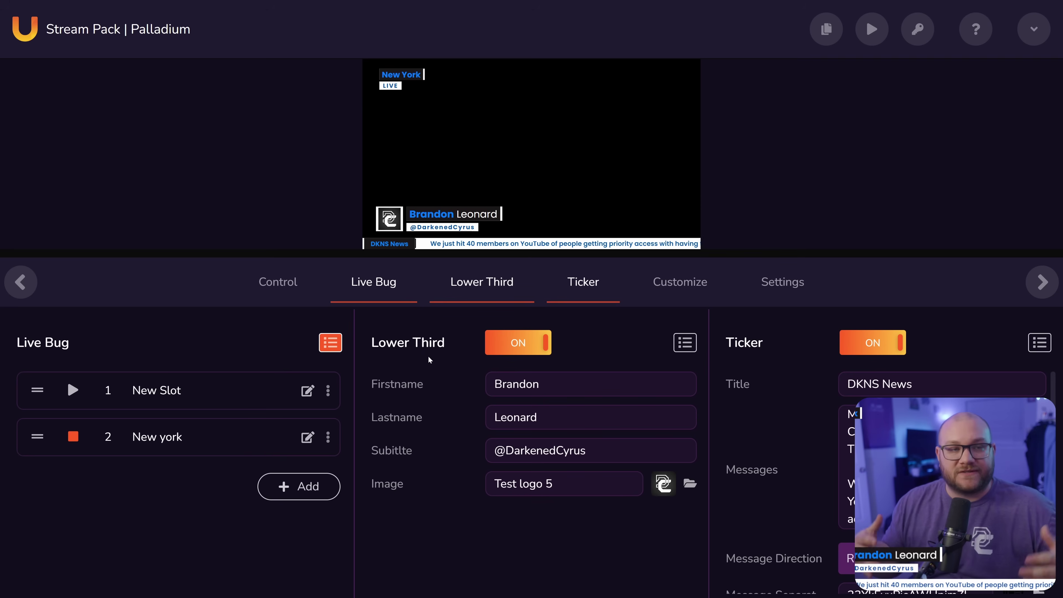
pyautogui.click(515, 341)
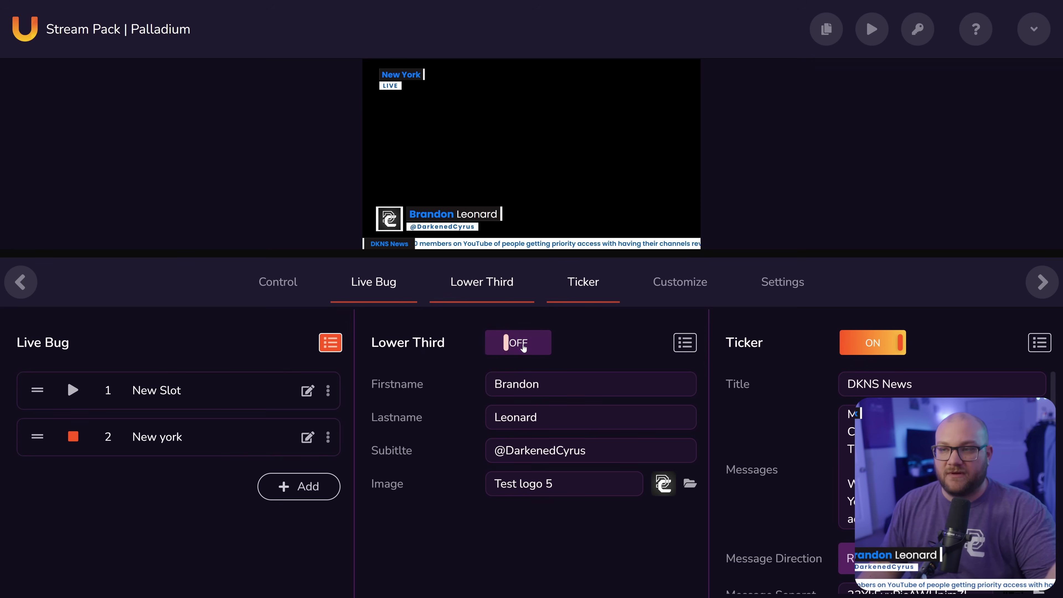
pyautogui.click(523, 347)
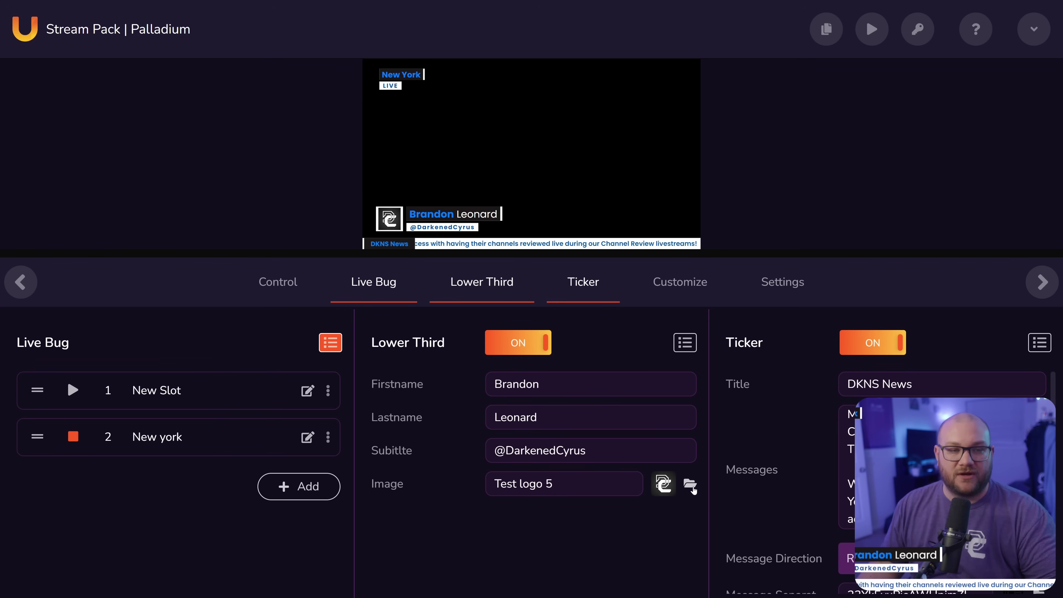
pyautogui.click(684, 346)
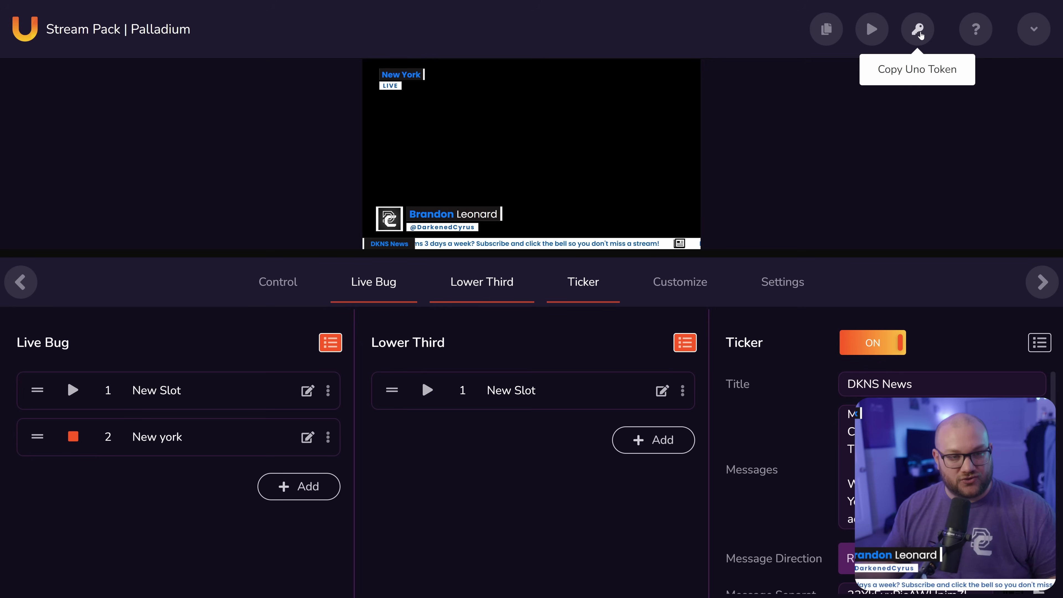
# Step: Bring up the Customize panel and scroll through the Ticker colour options
pyautogui.click(701, 280)
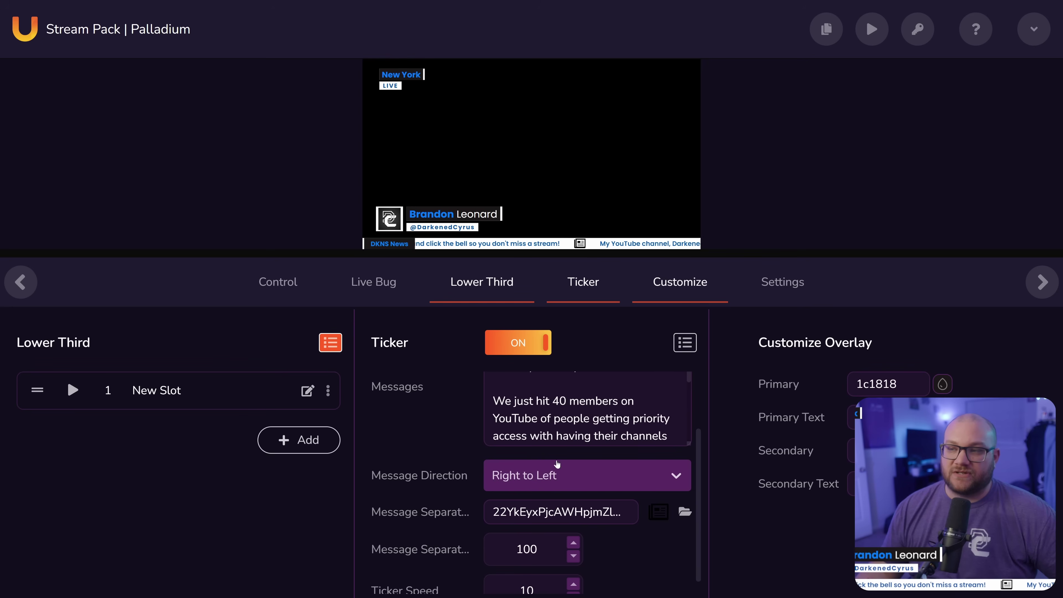
pyautogui.scroll(2, 588, 461)
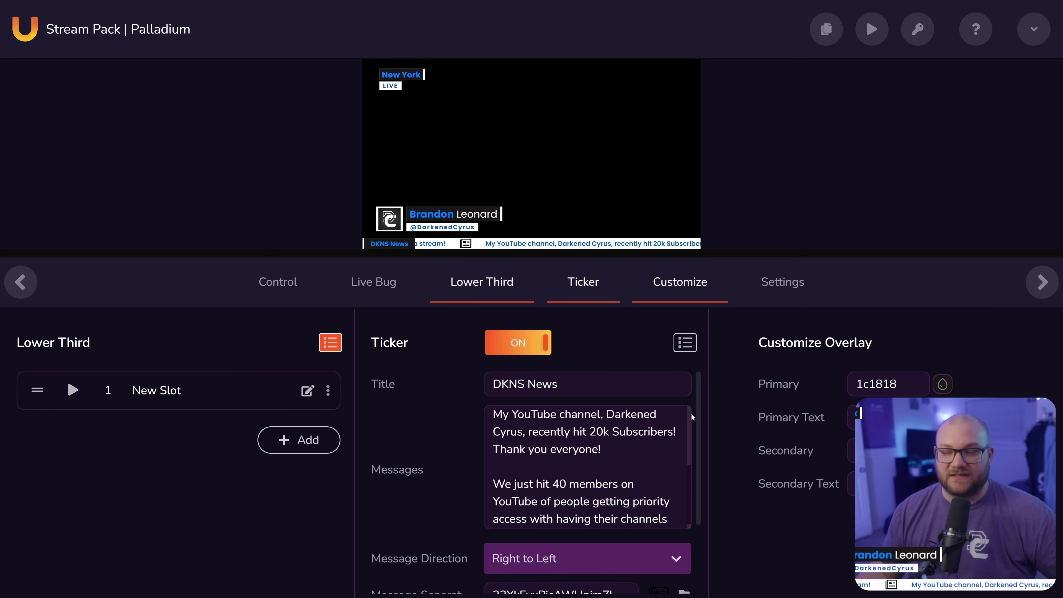
pyautogui.scroll(-5, 691, 416)
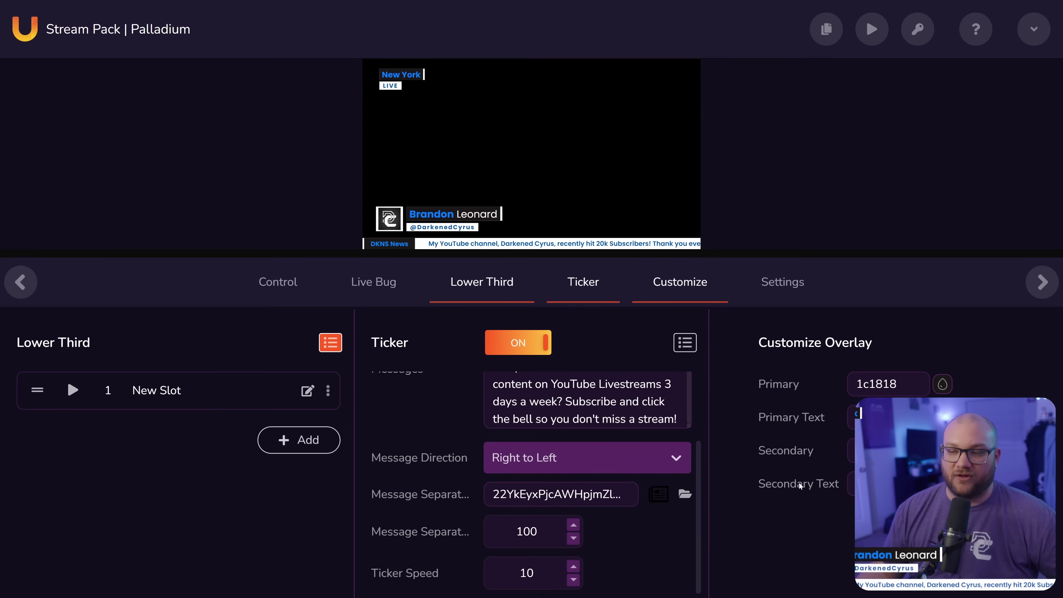
# Step: Show the Settings panel with its Copy Output URL and Copy Control URL buttons
pyautogui.click(790, 282)
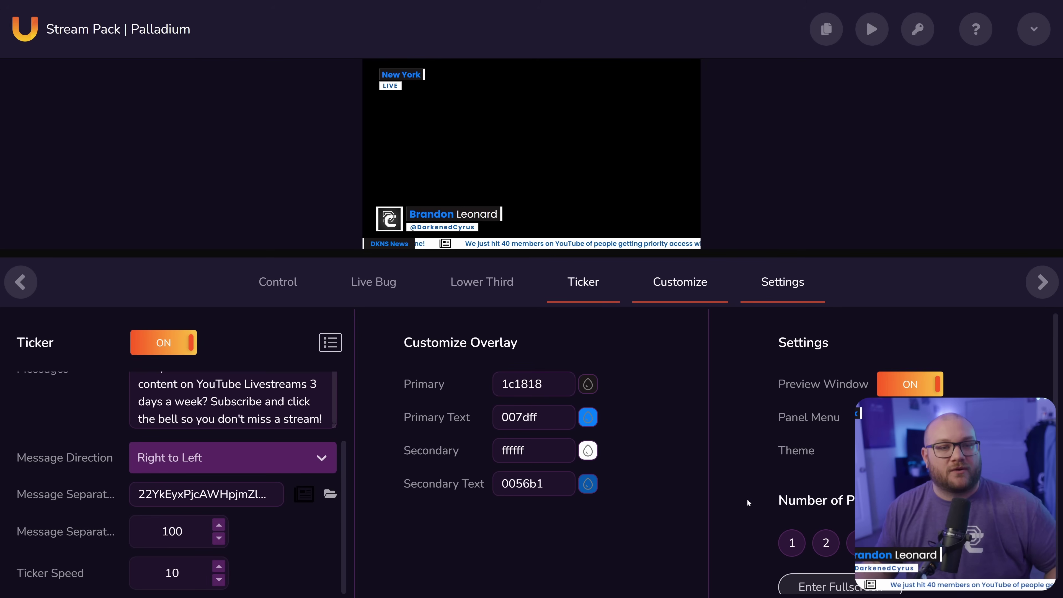
pyautogui.moveTo(839, 44)
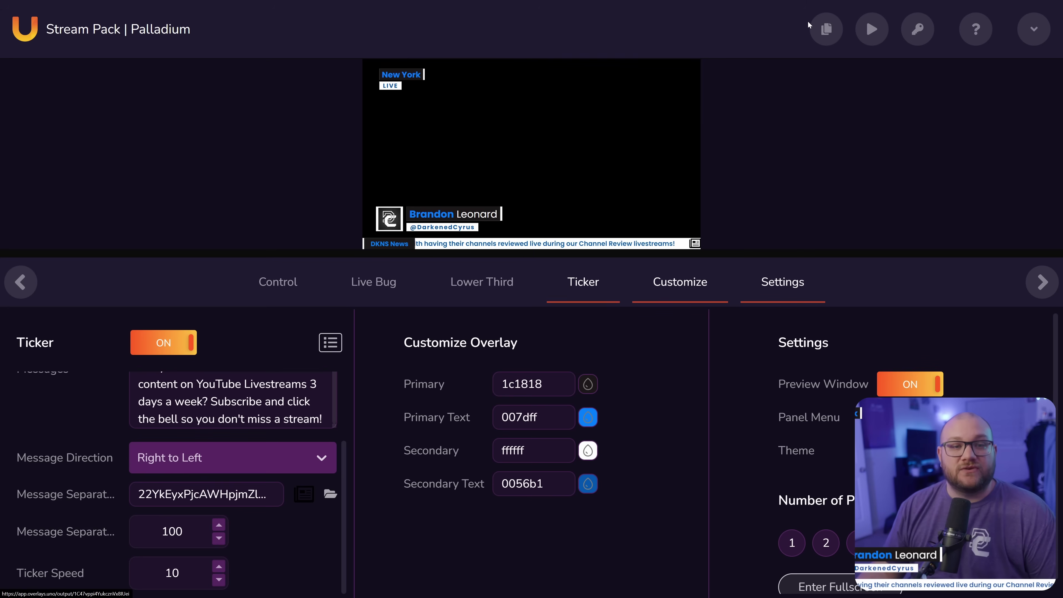
pyautogui.moveTo(875, 36)
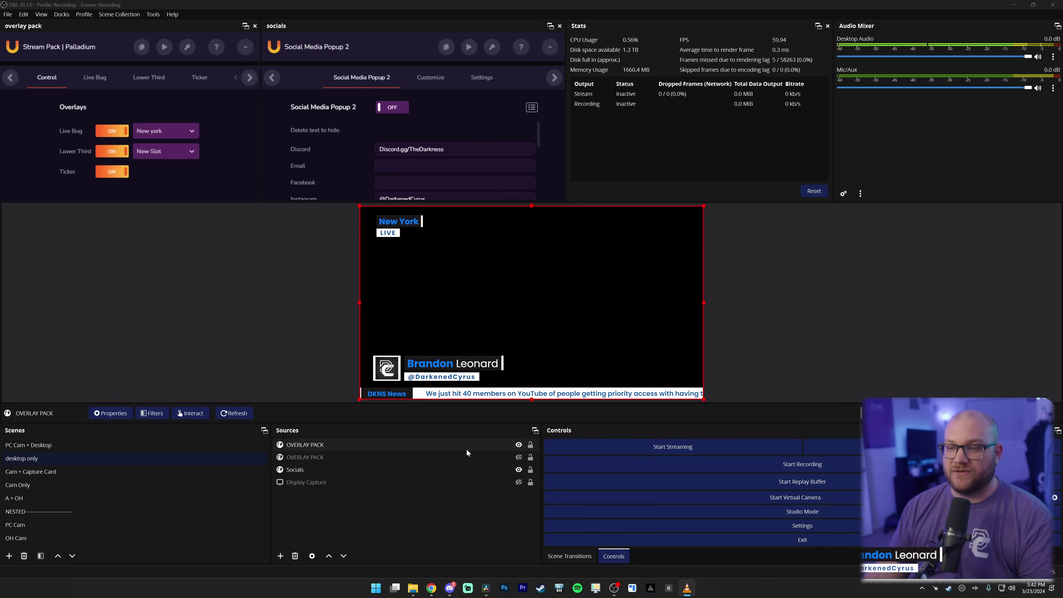
# Step: Hide the top OVERLAY PACK source in the Sources dock
pyautogui.click(519, 444)
# Step: Add the existing OVERLAY PACK browser source to the scene
pyautogui.click(280, 556)
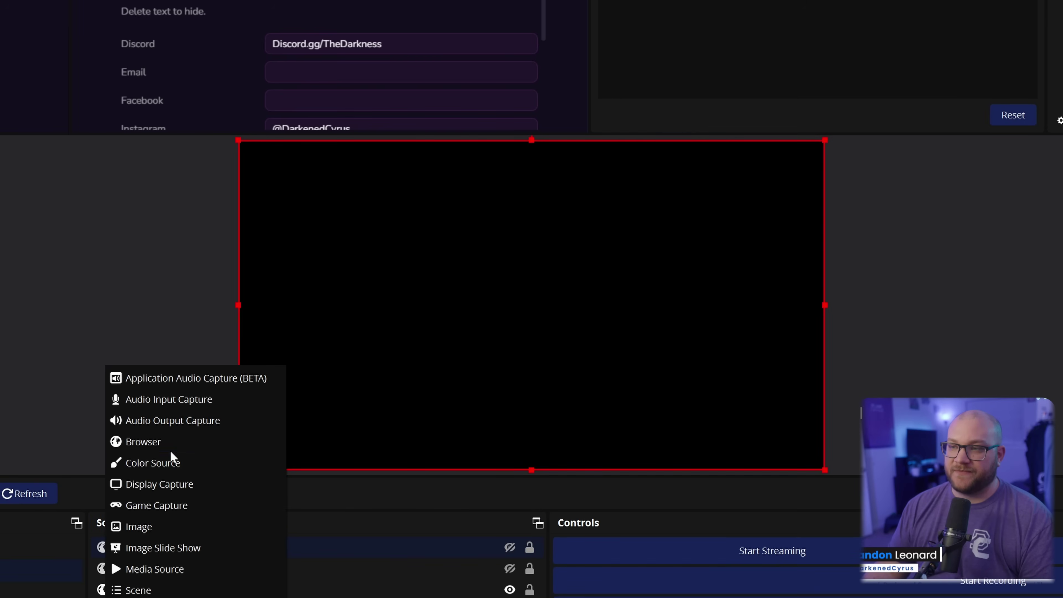
pyautogui.click(179, 444)
pyautogui.click(413, 235)
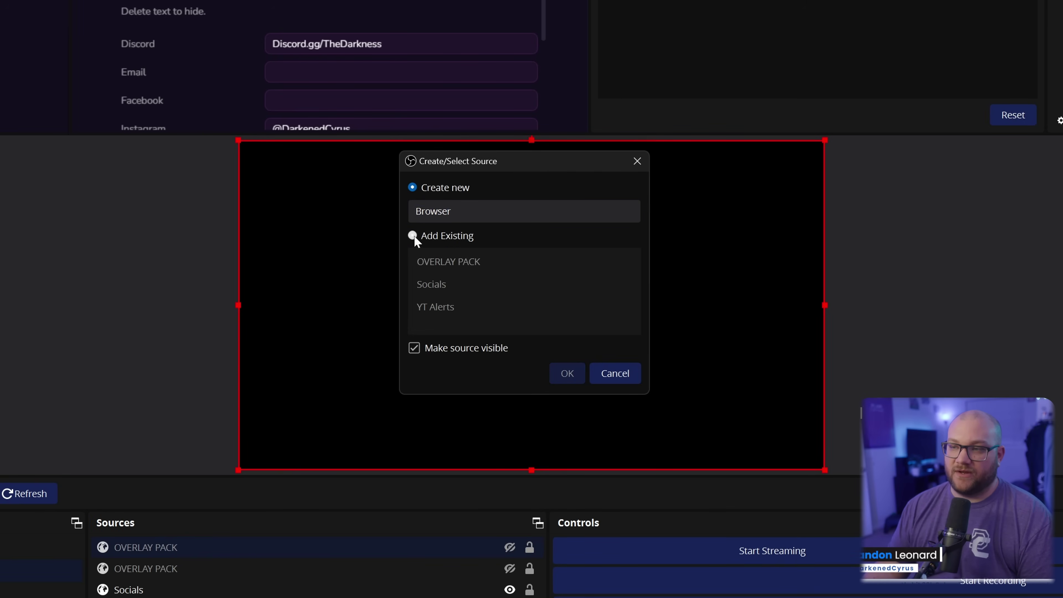
pyautogui.click(449, 264)
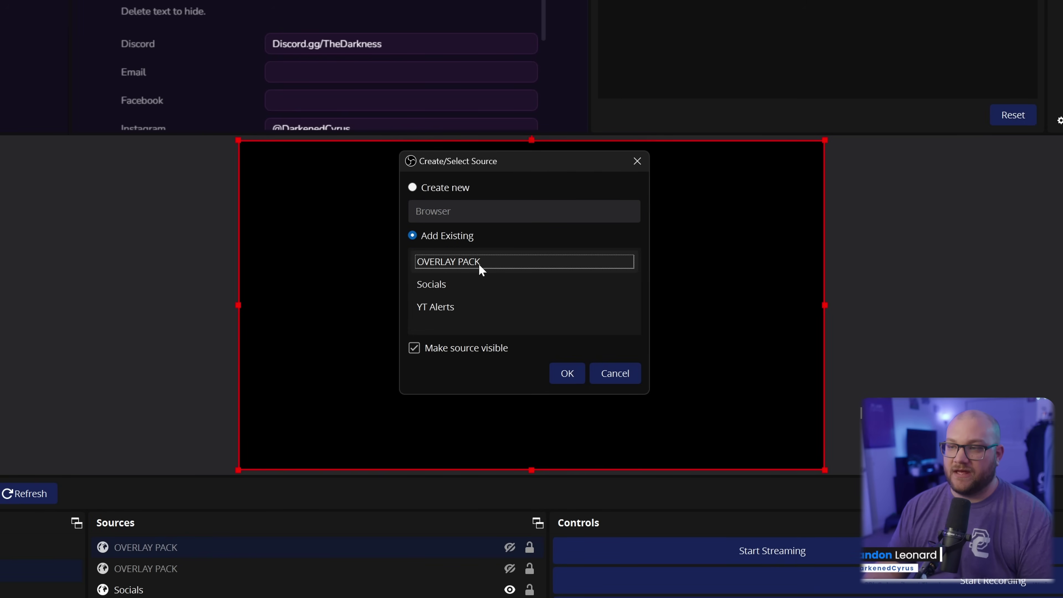
pyautogui.click(570, 375)
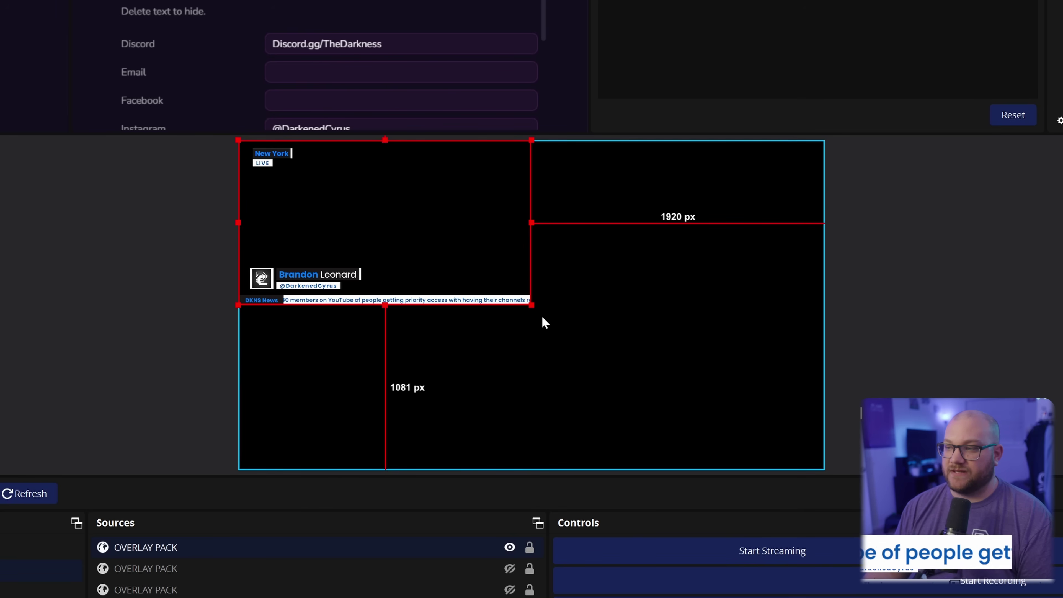
# Step: Stretch OVERLAY PACK to fill the 1920x1080 canvas and review its properties without changes
pyautogui.moveTo(531, 306); pyautogui.dragTo(824, 461)
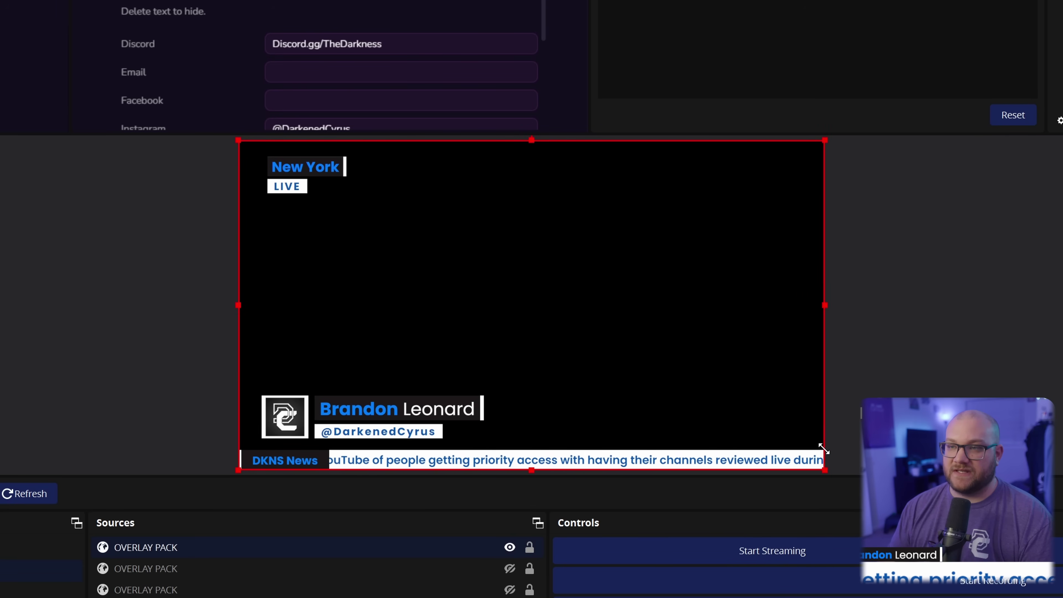
pyautogui.doubleClick(196, 546)
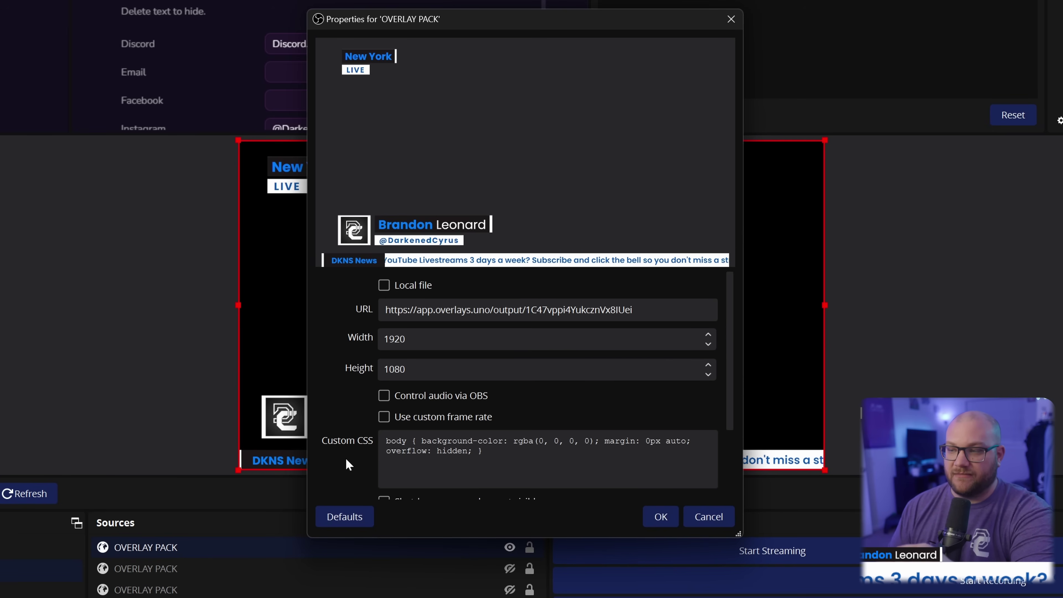
pyautogui.click(708, 516)
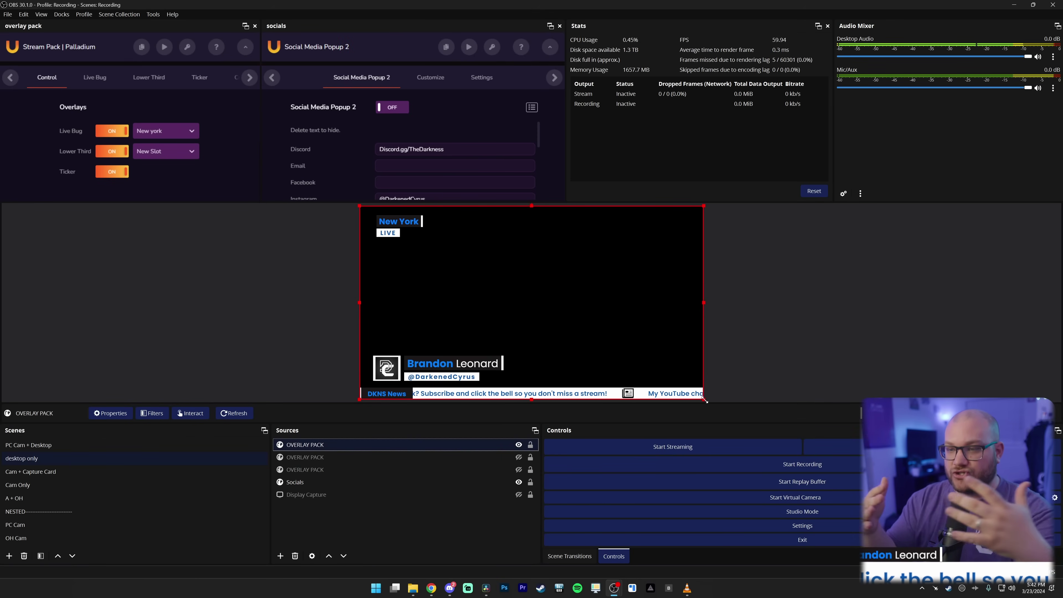
# Step: Make the overlay pack and socials docks taller over a smaller preview, and review Custom Browser Docks
pyautogui.moveTo(705, 400)
pyautogui.mouseDown()
pyautogui.moveTo(631, 333)
pyautogui.moveTo(640, 356)
pyautogui.moveTo(622, 349)
pyautogui.moveTo(695, 396)
pyautogui.mouseUp()
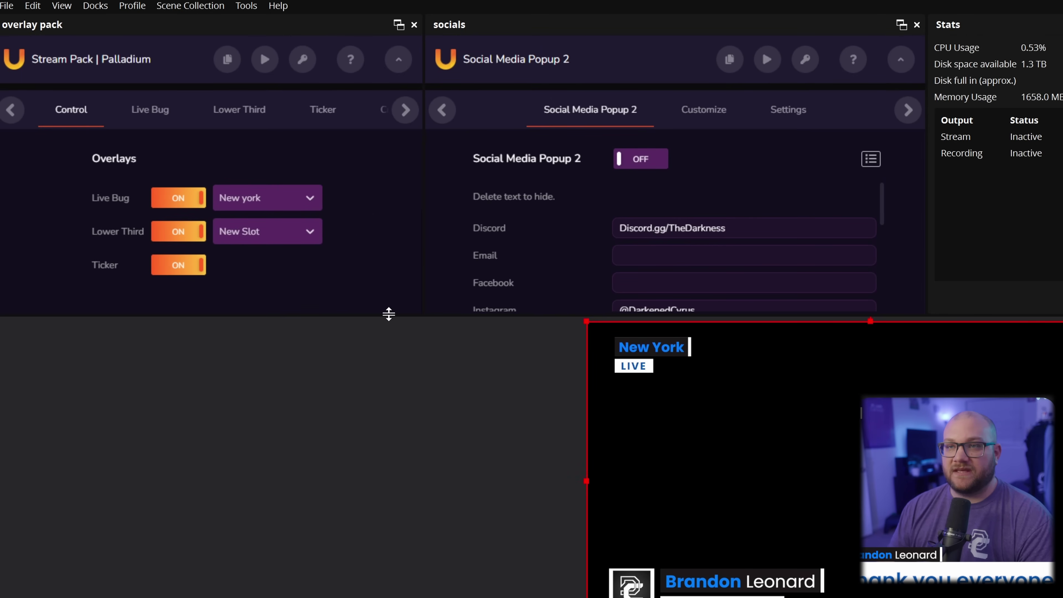
pyautogui.moveTo(388, 313); pyautogui.dragTo(390, 340)
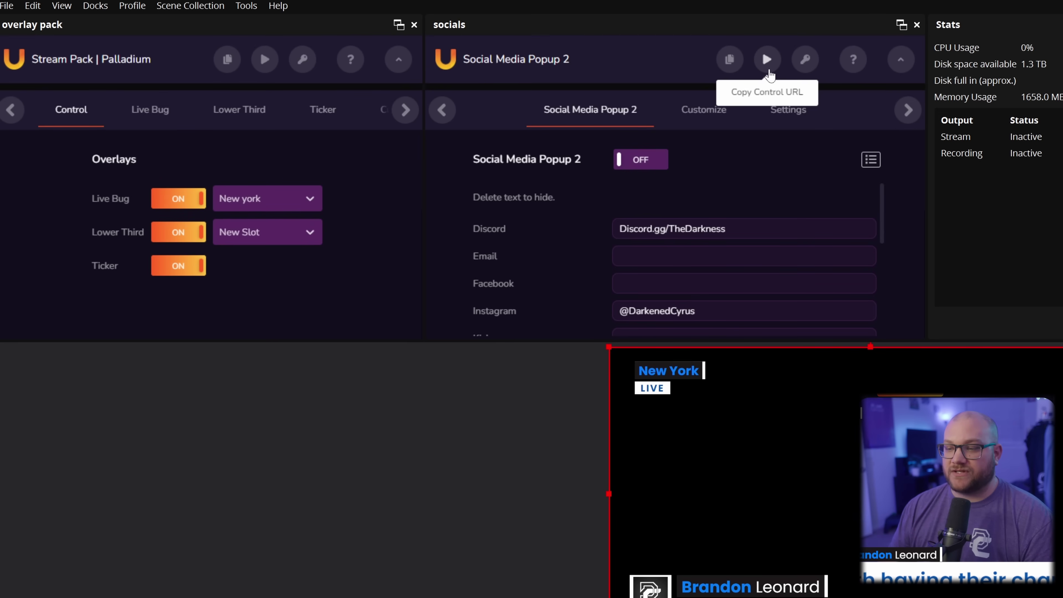
pyautogui.click(96, 7)
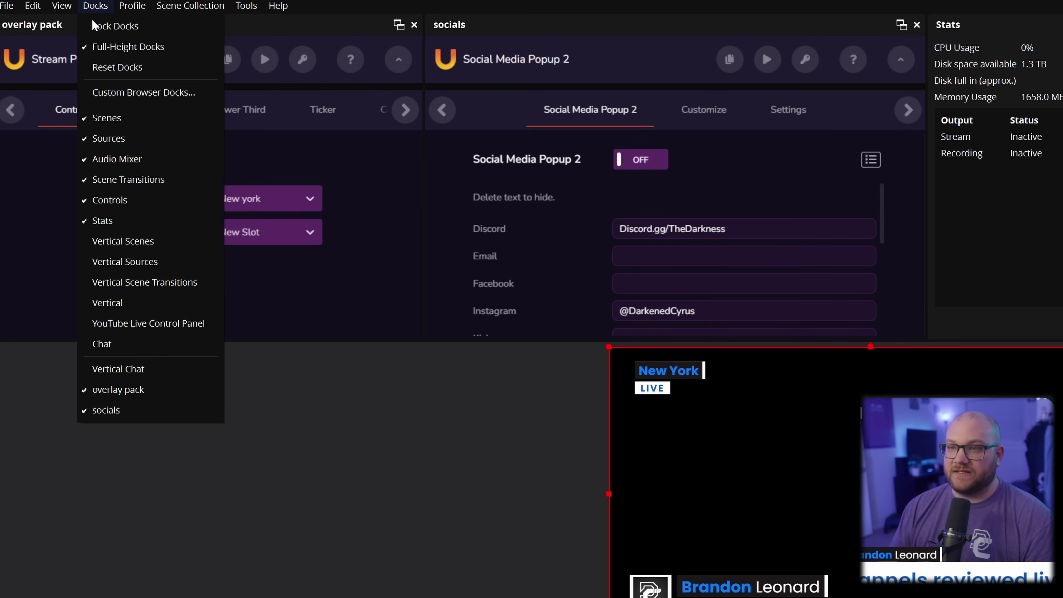
pyautogui.click(100, 92)
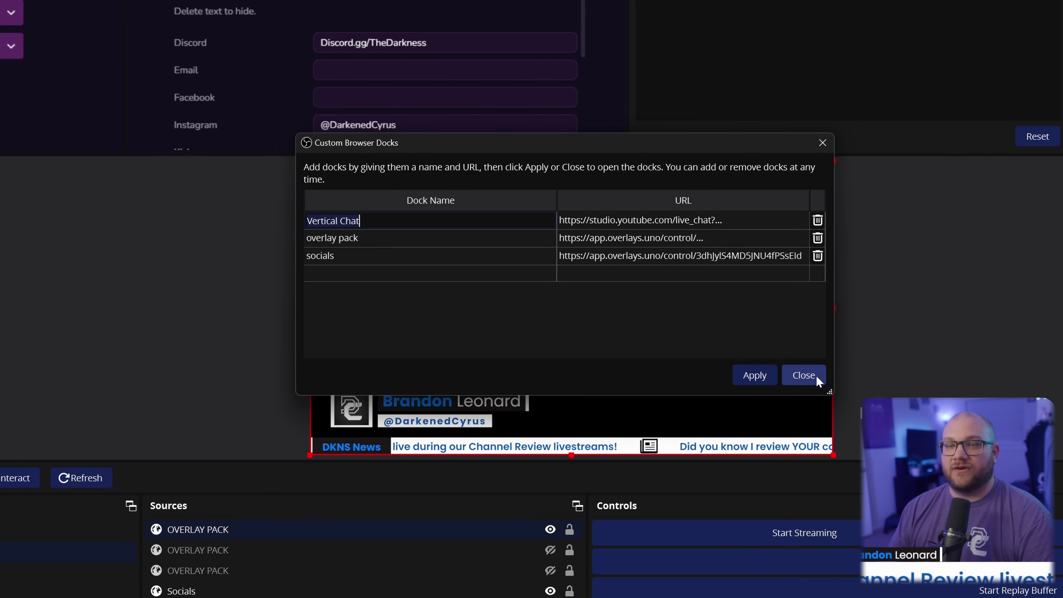
pyautogui.click(804, 375)
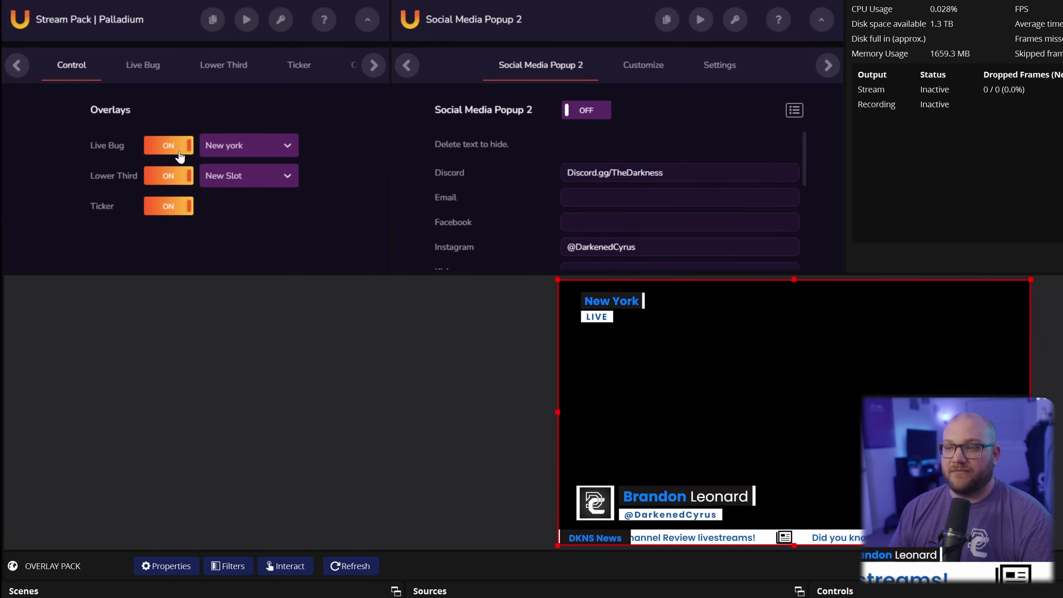
# Step: Cycle the live bug, lower third and ticker off and on, and switch the live bug to New Slot
pyautogui.click(172, 179)
pyautogui.click(171, 206)
pyautogui.click(169, 143)
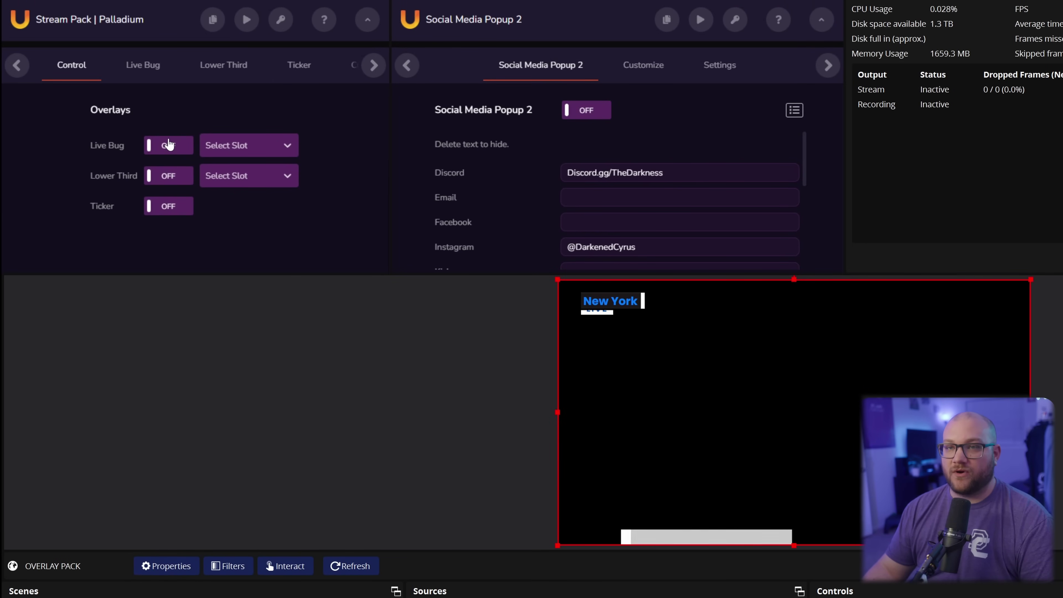
pyautogui.click(169, 145)
pyautogui.click(167, 175)
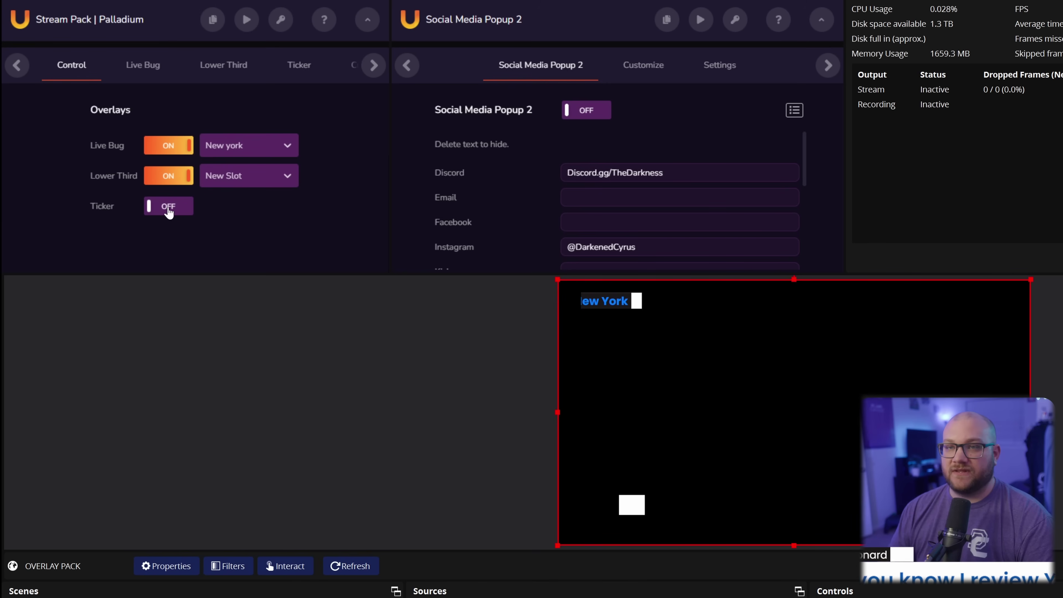
pyautogui.click(168, 208)
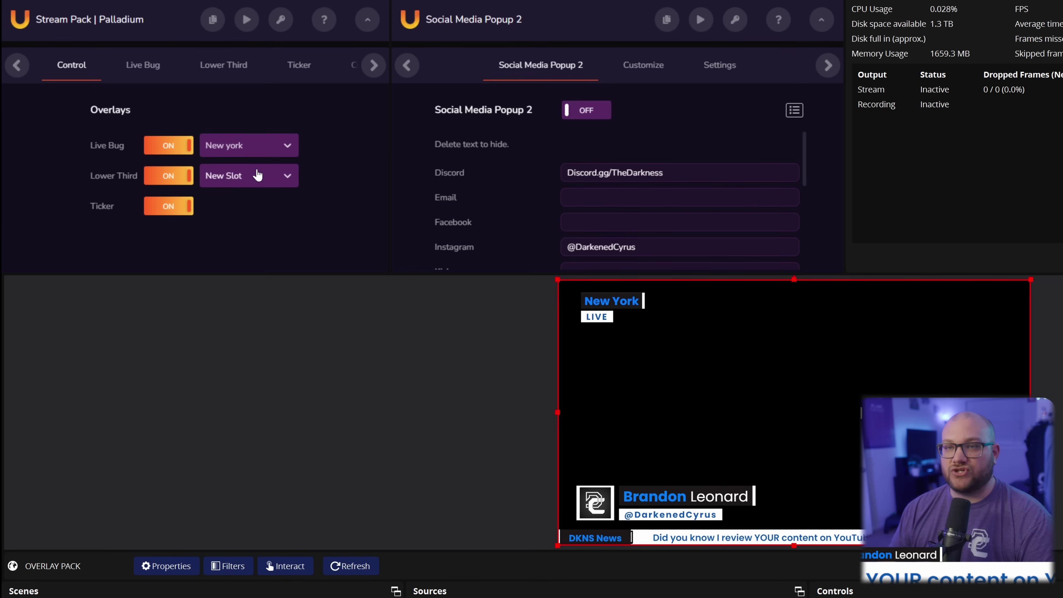
pyautogui.click(265, 146)
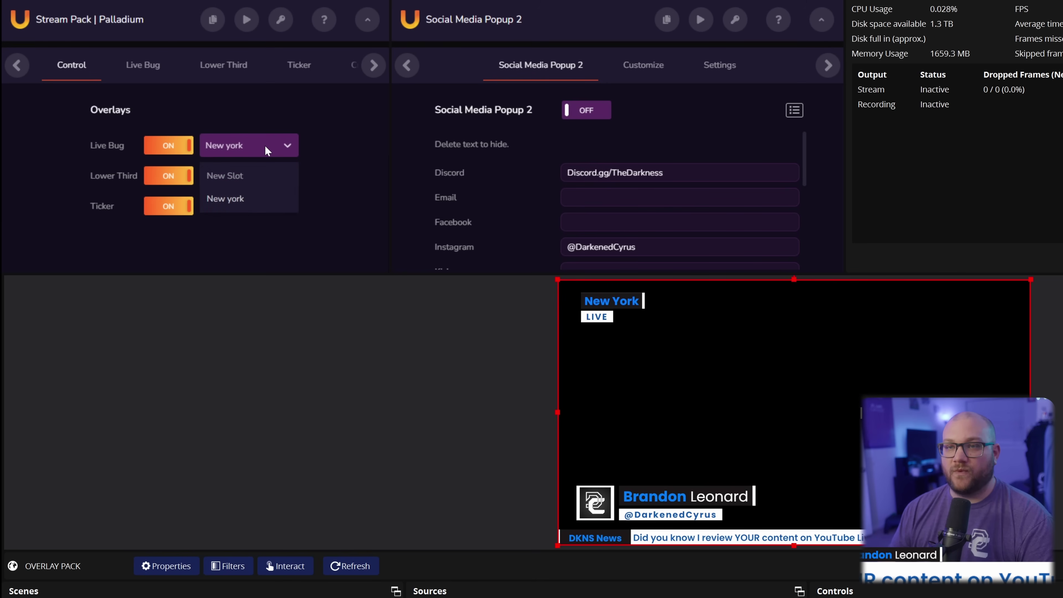
pyautogui.click(232, 175)
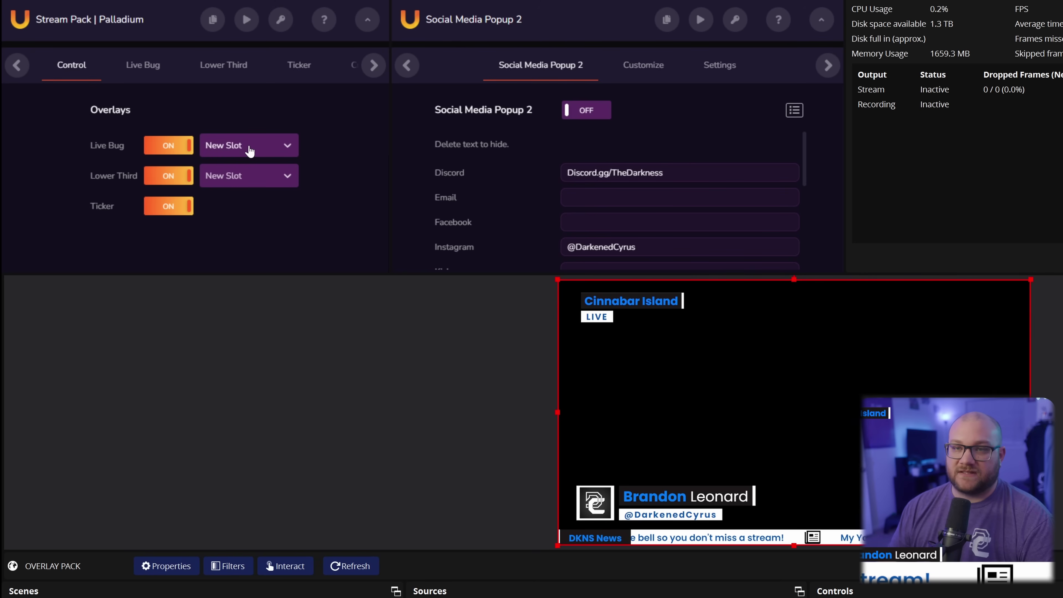
# Step: Toggle the three overlays off and back on, then turn on Social Media Popup 2
pyautogui.click(168, 146)
pyautogui.click(168, 176)
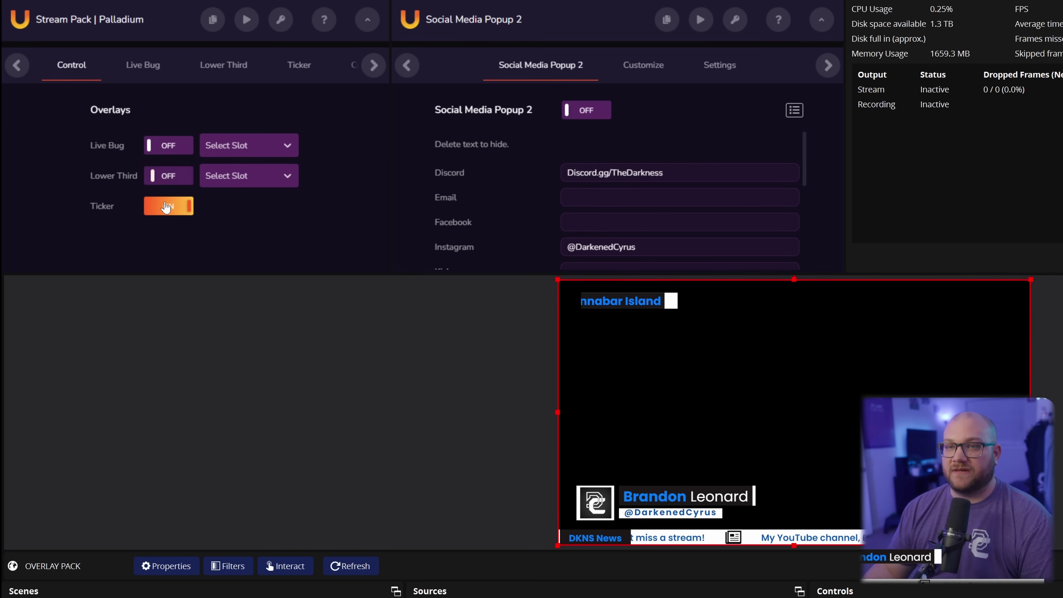
pyautogui.click(167, 206)
pyautogui.click(168, 206)
pyautogui.click(167, 176)
pyautogui.click(167, 145)
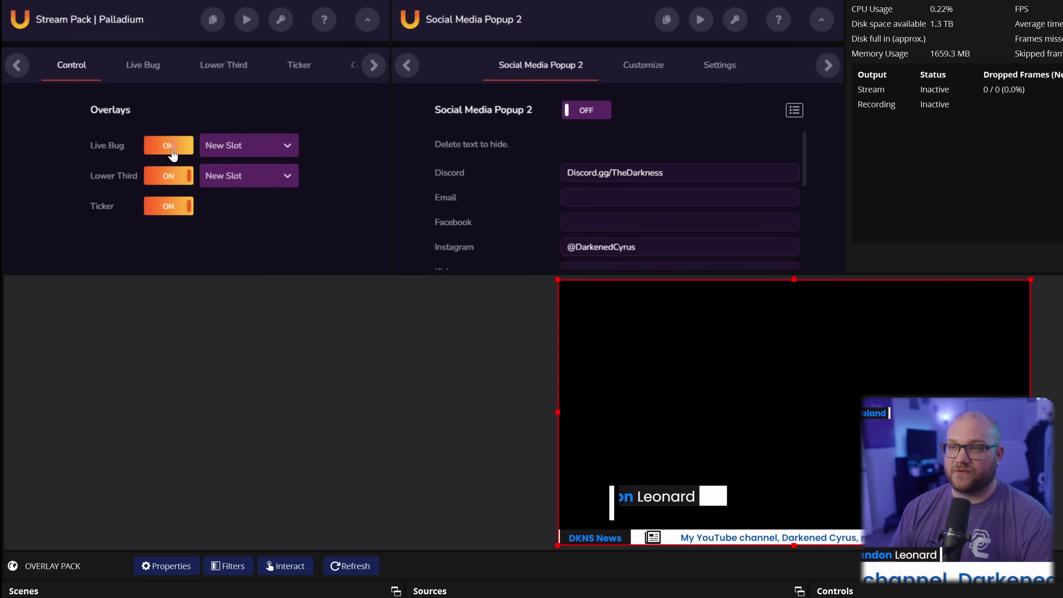
pyautogui.click(588, 112)
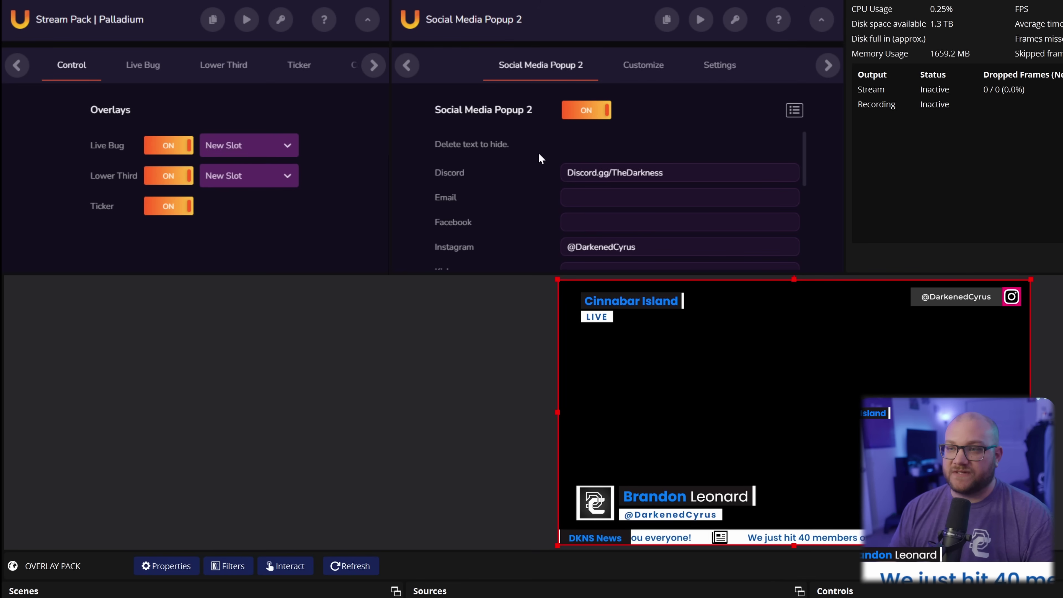
# Step: Scroll through the popup's social handle fields, then view its Settings and Customize tabs
pyautogui.scroll(-5, 532, 254)
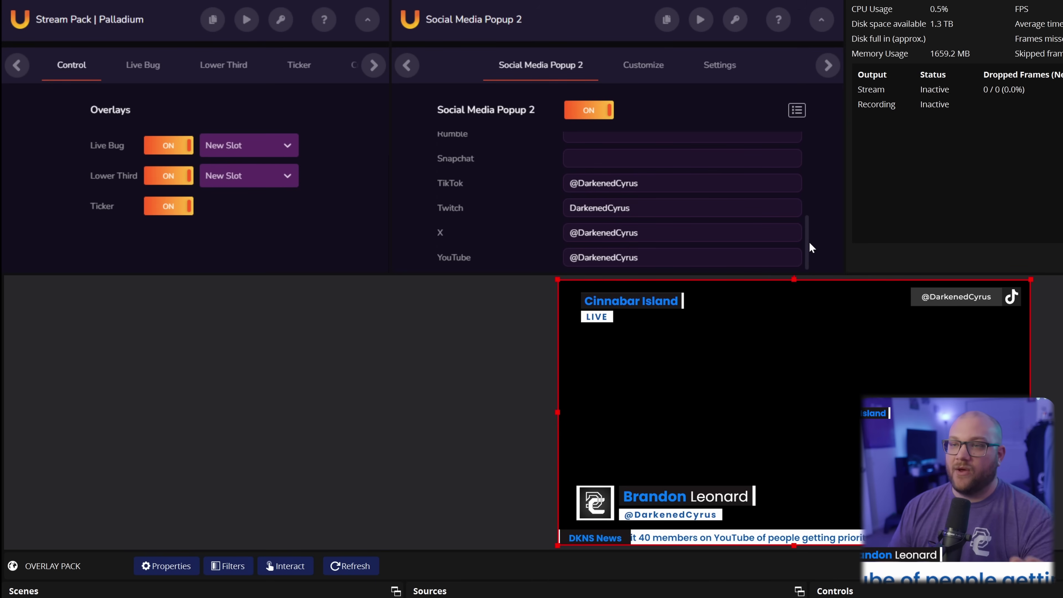
pyautogui.moveTo(806, 247); pyautogui.dragTo(752, 103)
pyautogui.click(720, 65)
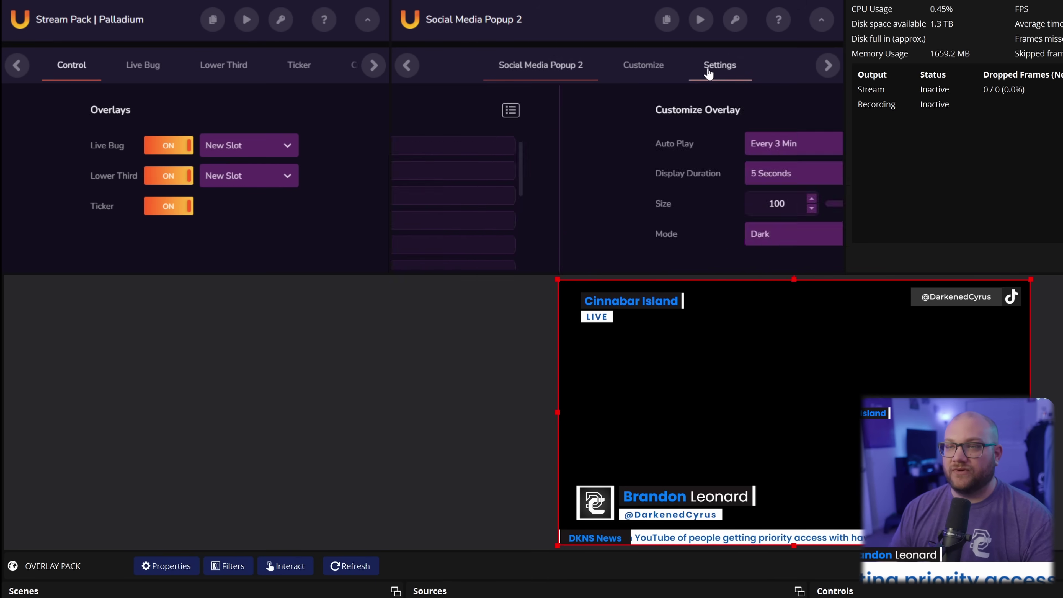
pyautogui.click(654, 70)
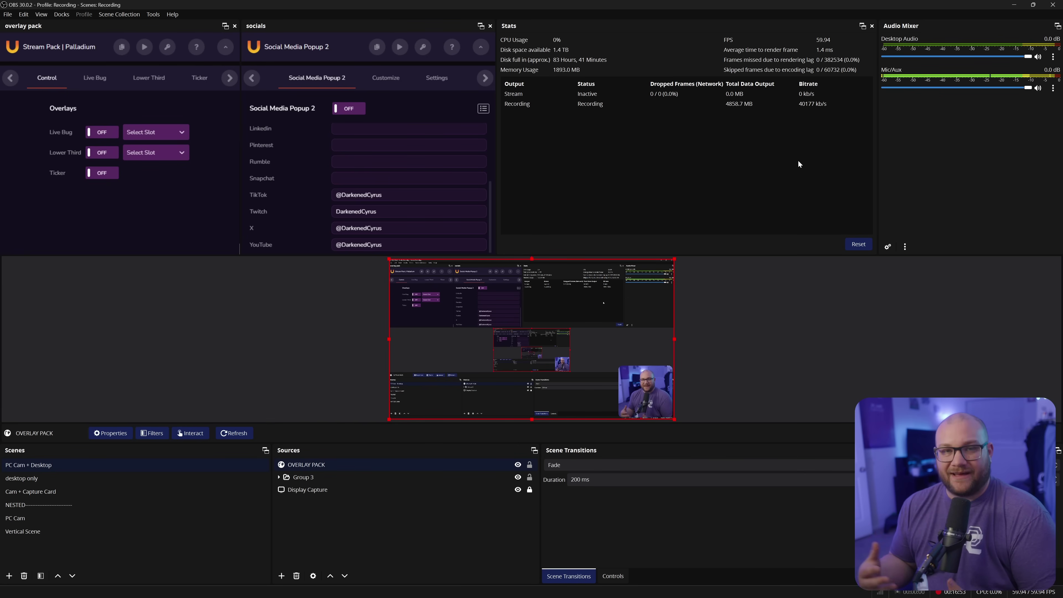
# Step: Launch the Stream Deck app and bring the overlay-controls browser forward
pyautogui.press('super')
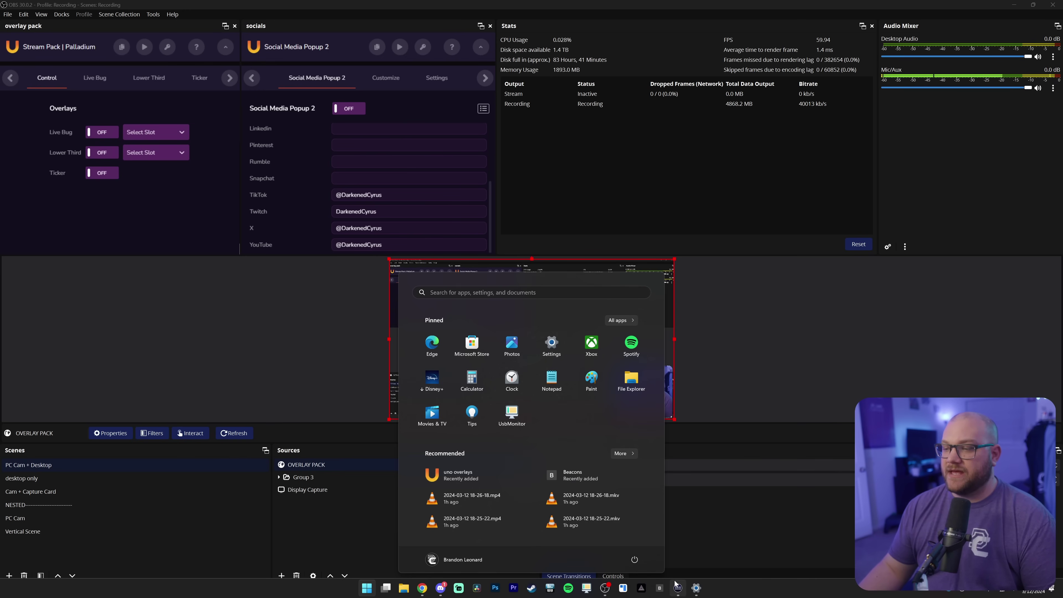
pyautogui.click(693, 579)
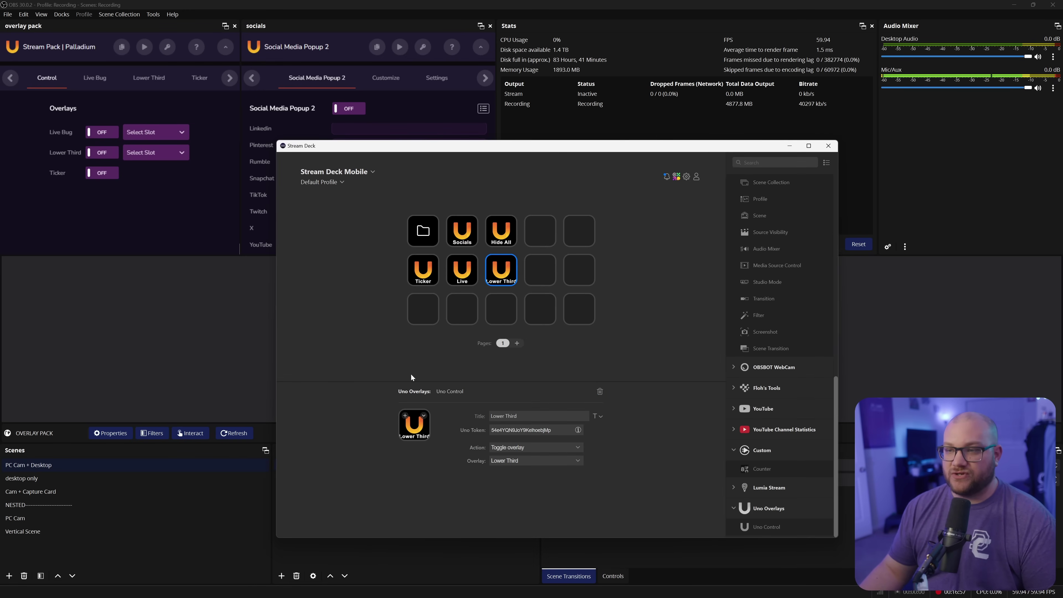
pyautogui.press('super')
pyautogui.click(423, 589)
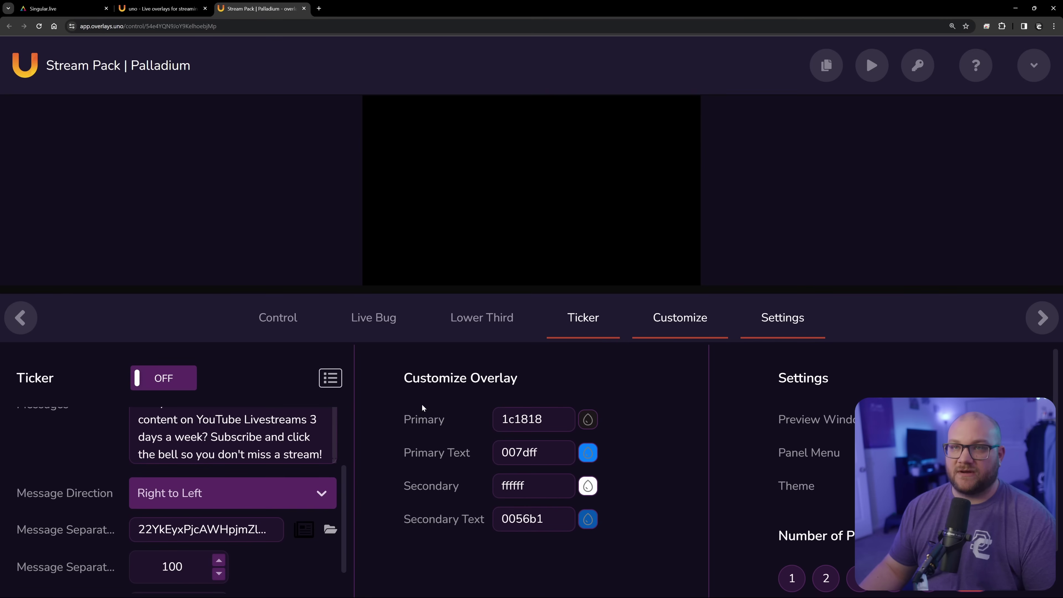
# Step: From My overlays, open the uno Stream Deck plugin page, scroll to Plugin download, then minimise Chrome
pyautogui.click(164, 9)
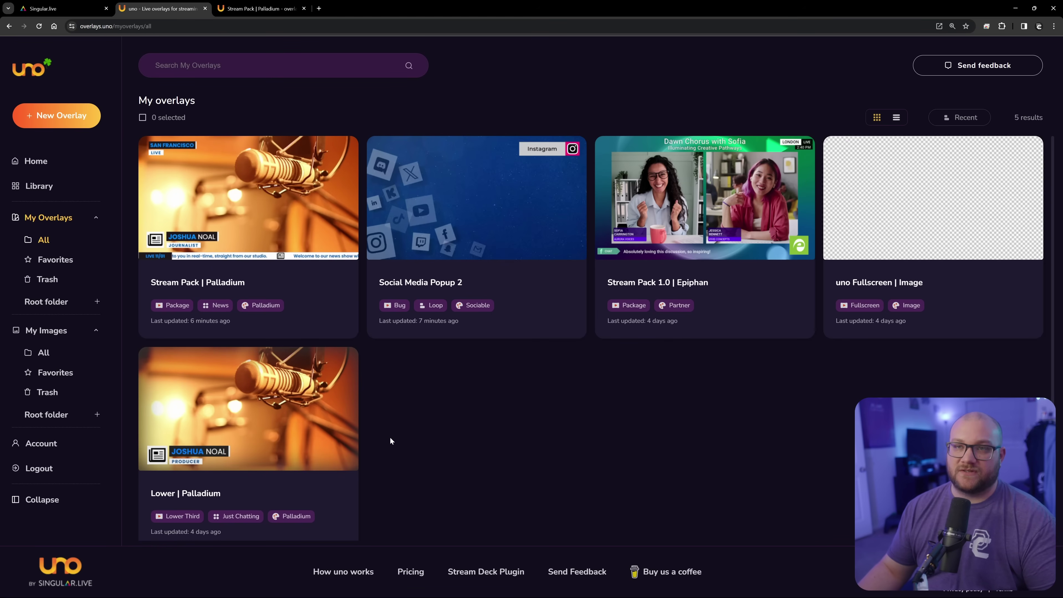
pyautogui.click(484, 571)
pyautogui.hotkey('ctrl', '-')
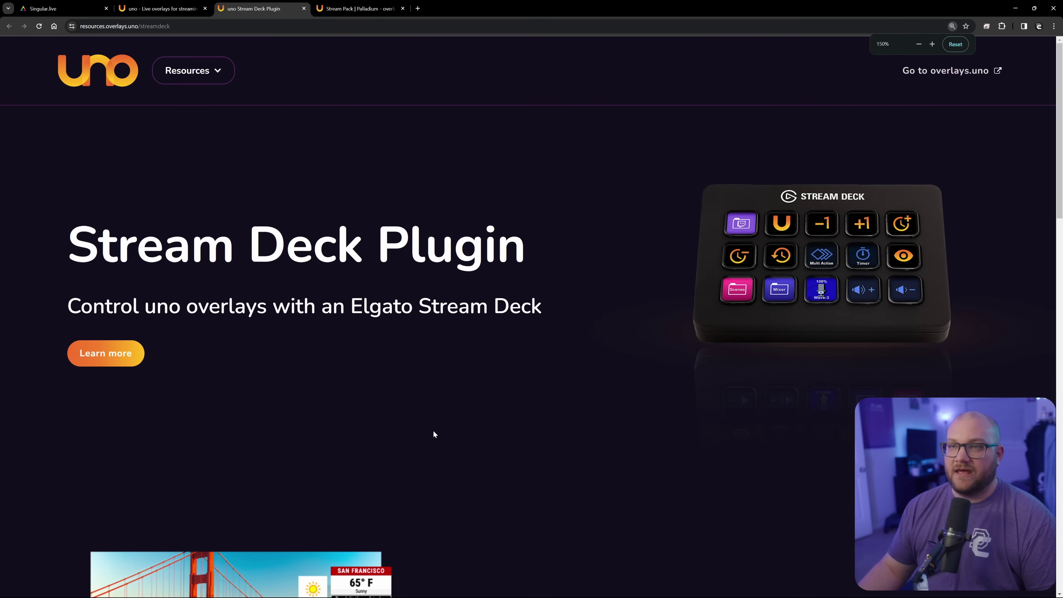
pyautogui.scroll(-7, 404, 364)
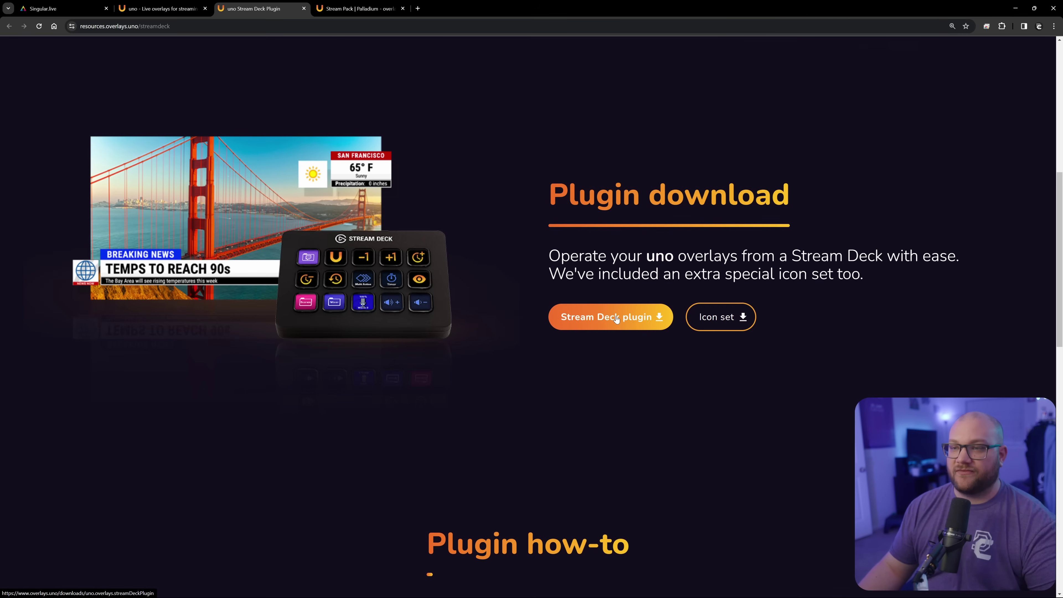
pyautogui.click(1015, 8)
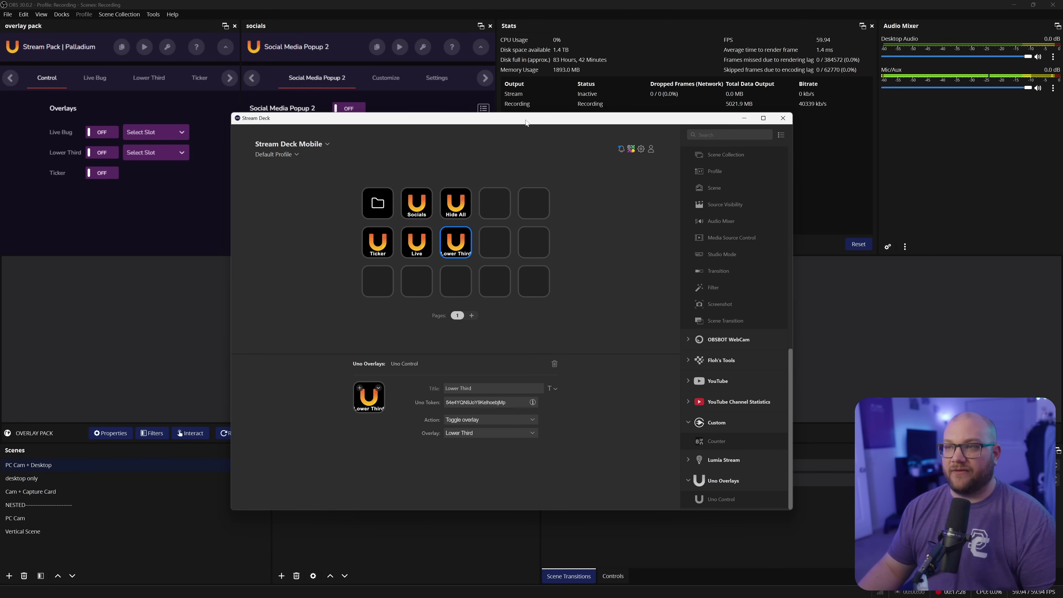
# Step: Confirm the Live key's action without changing it, then return to the Stream Pack | Palladium tab
pyautogui.moveTo(526, 122); pyautogui.dragTo(522, 108)
pyautogui.click(413, 228)
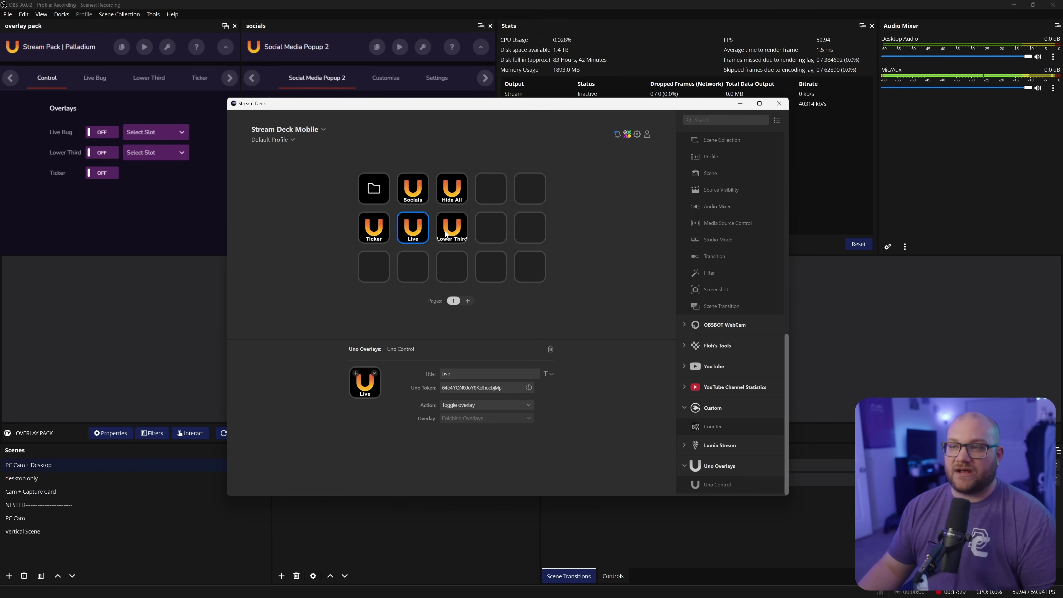
pyautogui.click(479, 404)
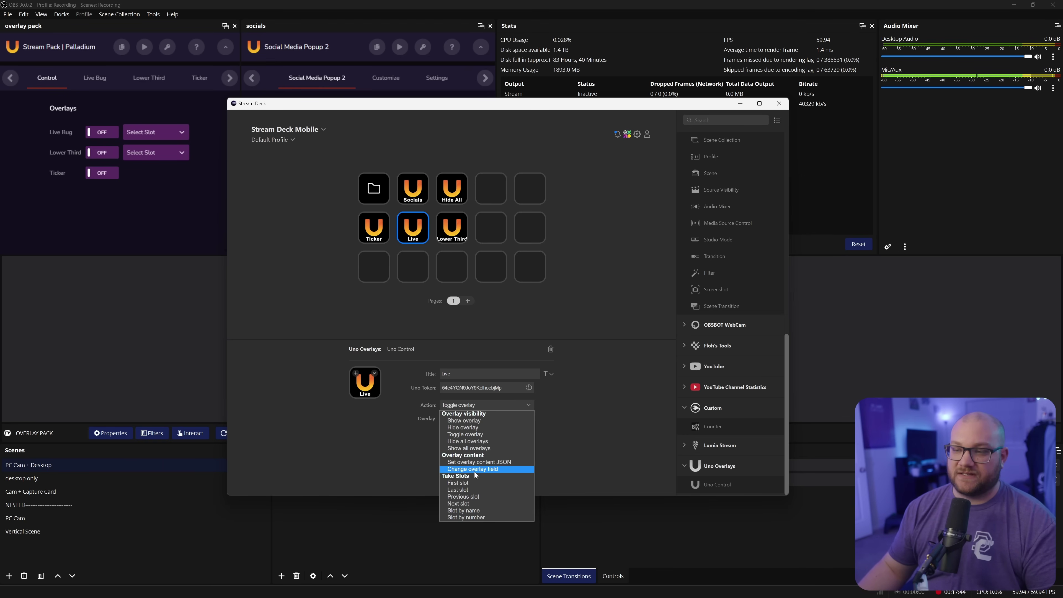
pyautogui.click(408, 437)
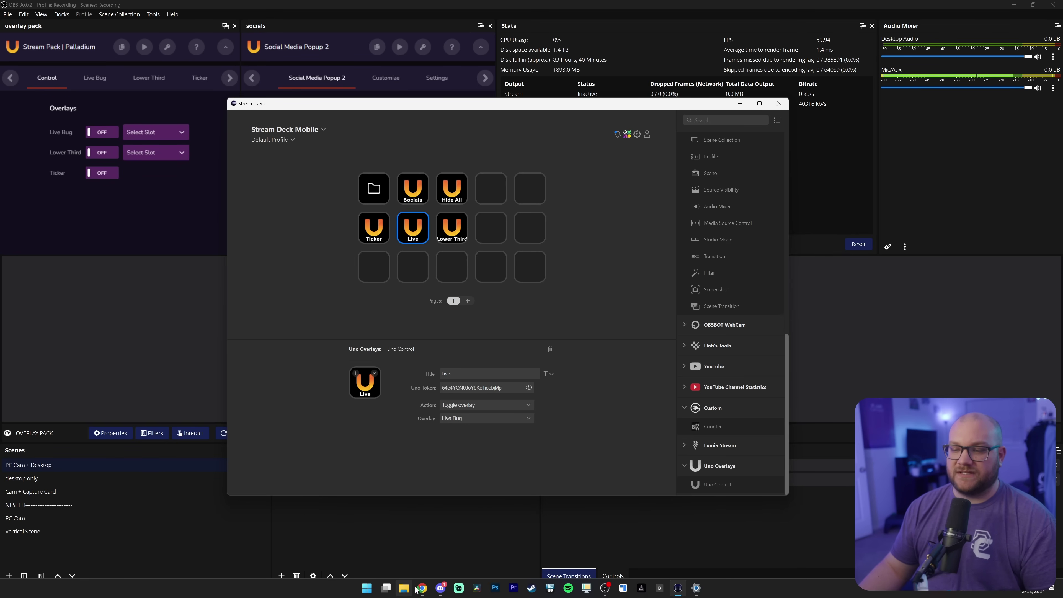
pyautogui.click(421, 588)
pyautogui.click(356, 10)
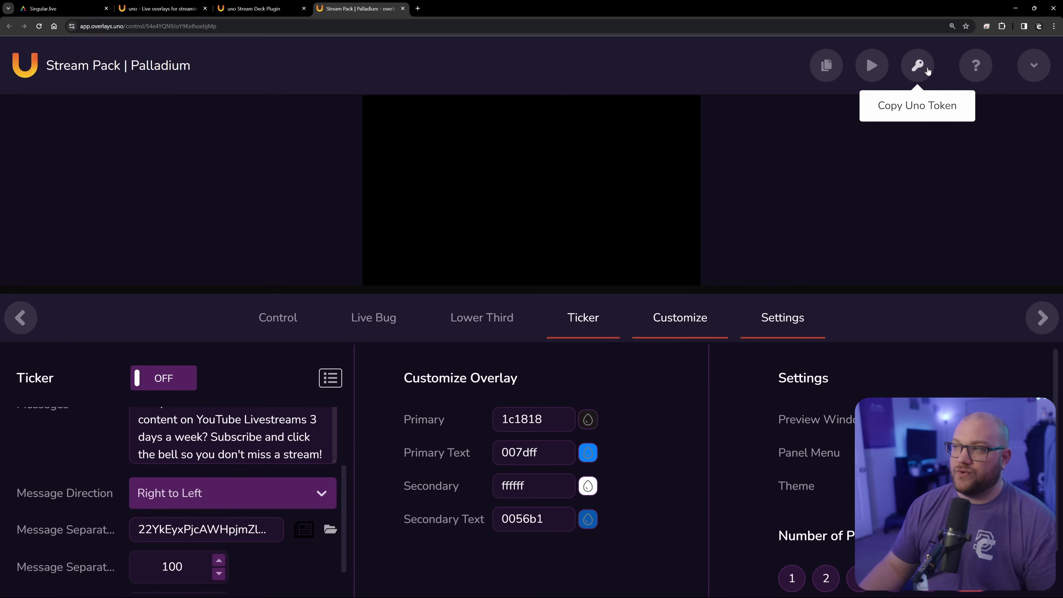
# Step: Copy the Palladium pack's Uno token, then reopen Stream Deck and the Live key's action list
pyautogui.click(917, 66)
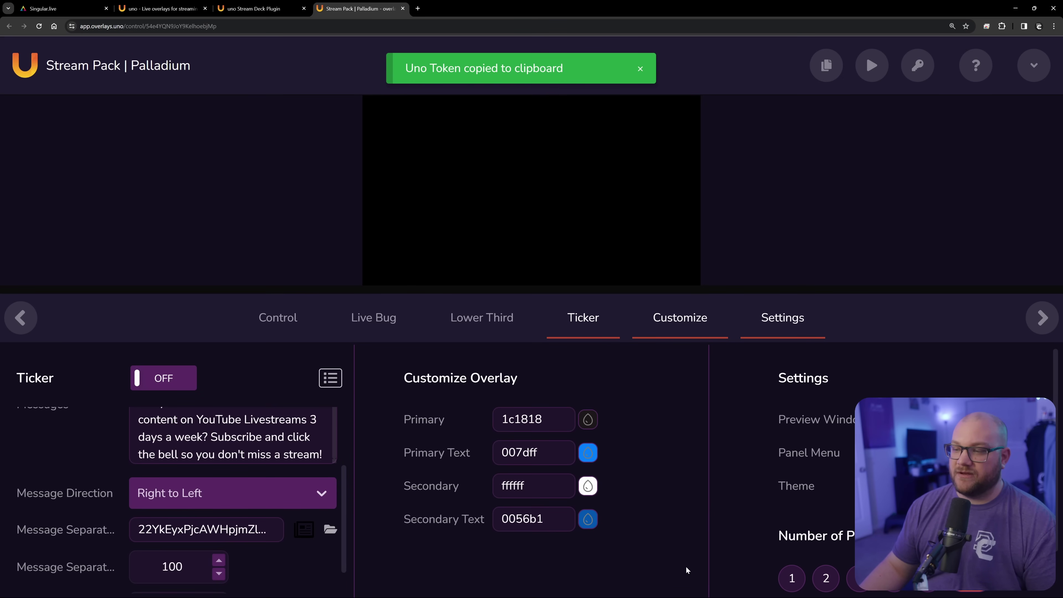
pyautogui.moveTo(586, 590)
pyautogui.click(678, 588)
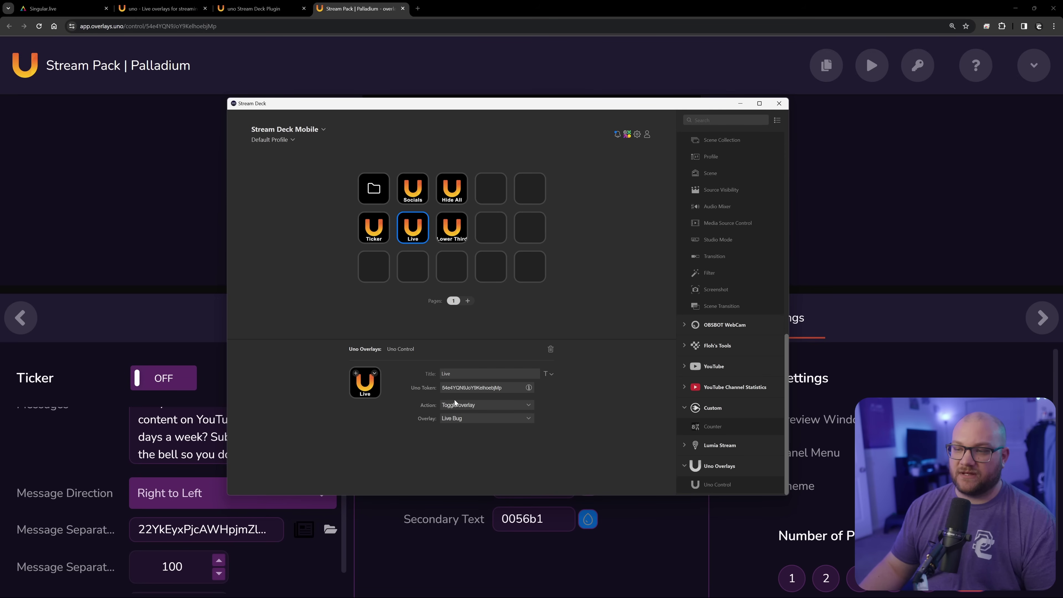
pyautogui.click(469, 406)
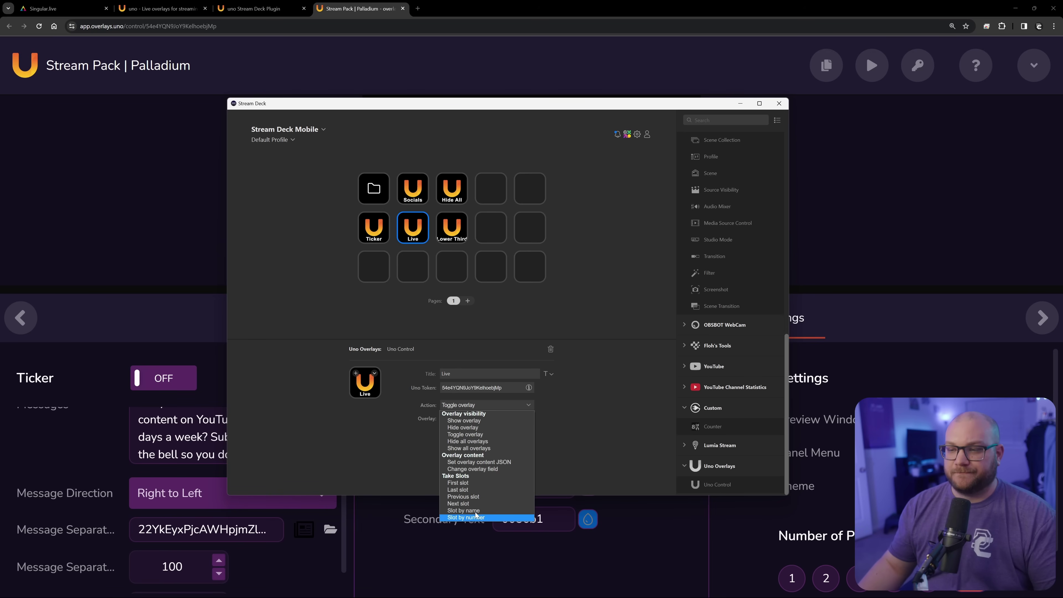
# Step: Set the Live key to Set overlay content JSON and select the Cinnabar Island text in it
pyautogui.click(477, 463)
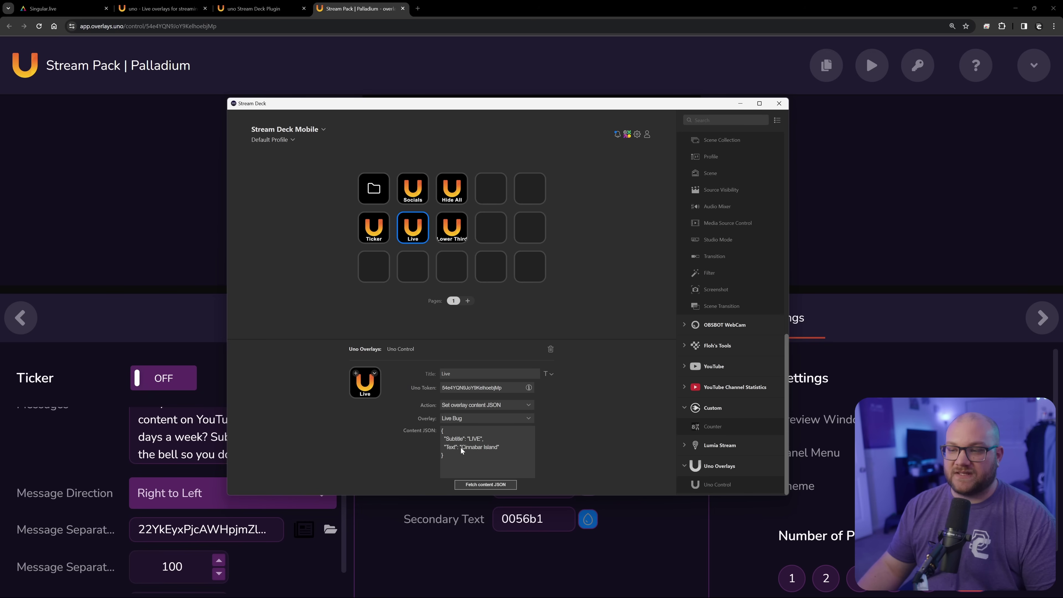
pyautogui.moveTo(461, 448); pyautogui.dragTo(498, 453)
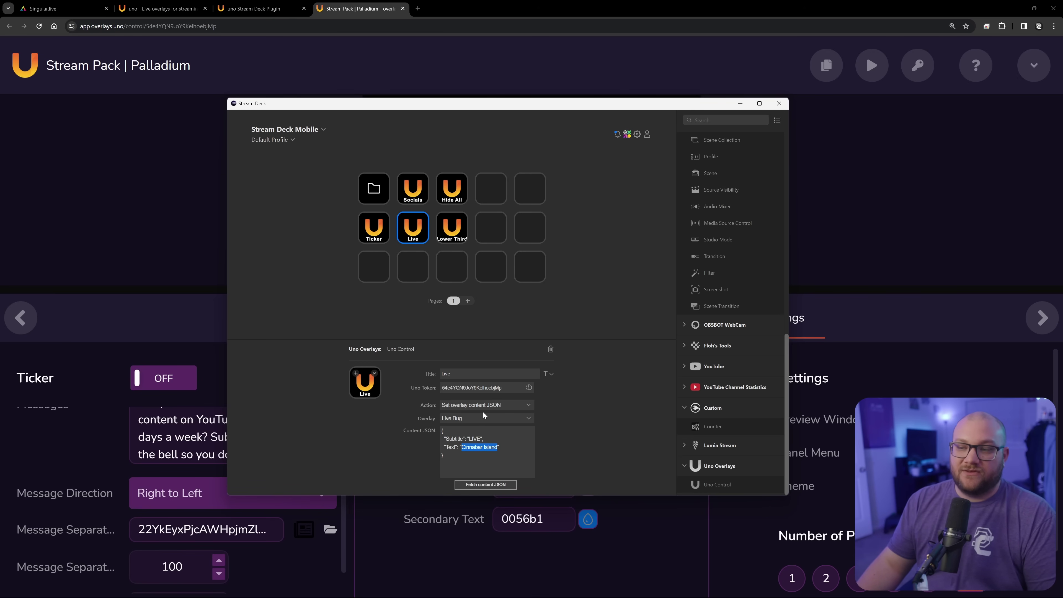
pyautogui.click(507, 405)
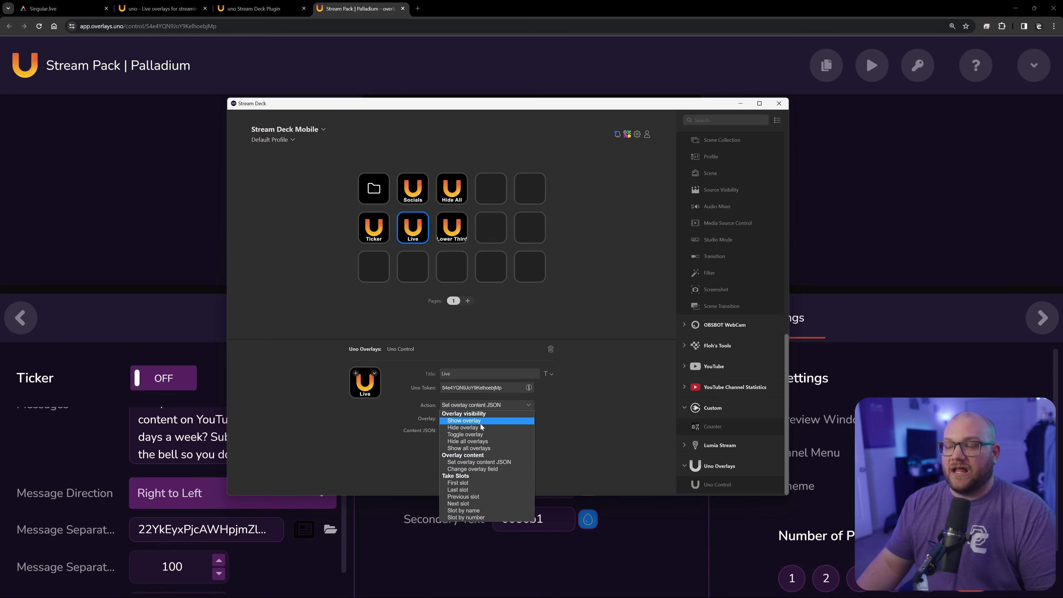